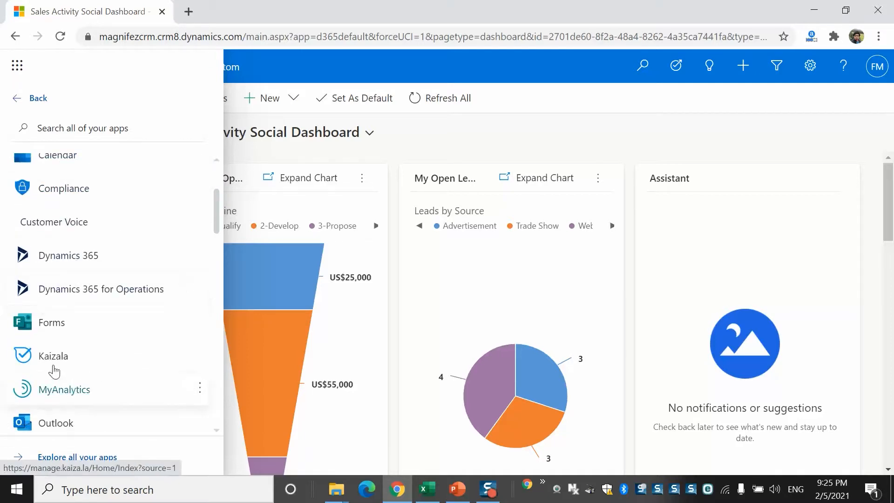
# Open Power Apps from the full app list to view its home page, and return to the Sales Activity Social Dashboard.
pyautogui.moveTo(217, 215); pyautogui.dragTo(217, 269)
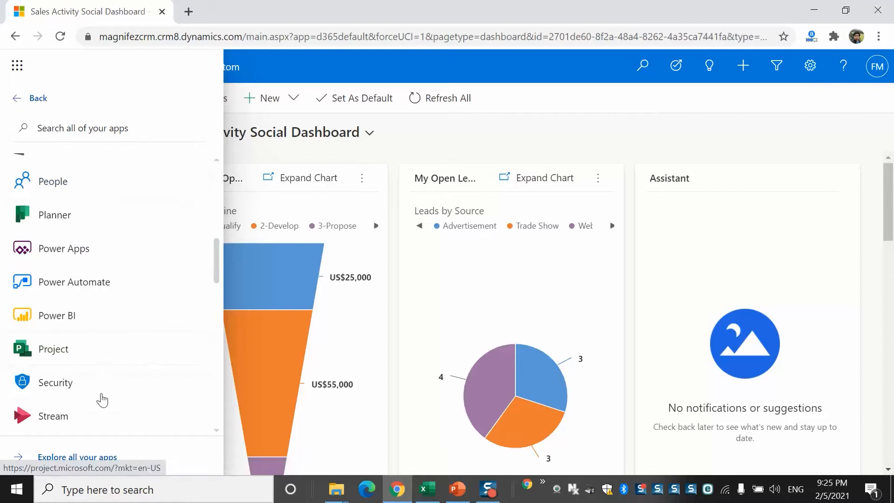
pyautogui.click(80, 250)
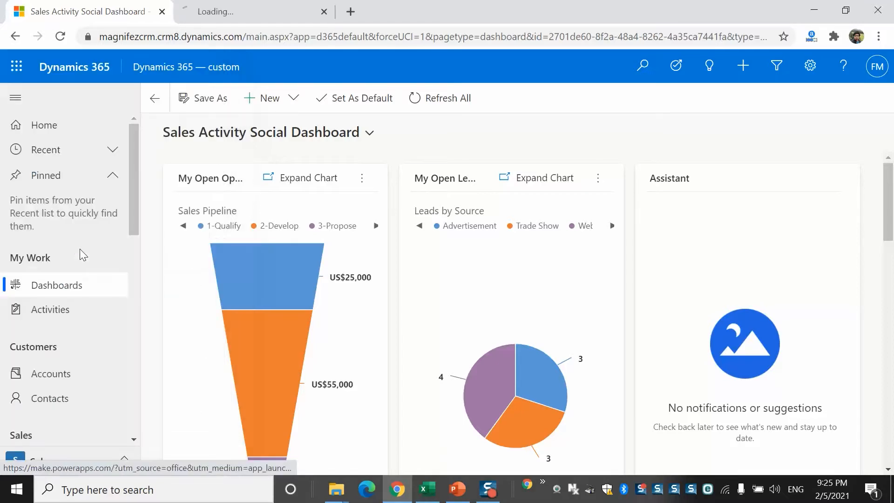
pyautogui.click(235, 9)
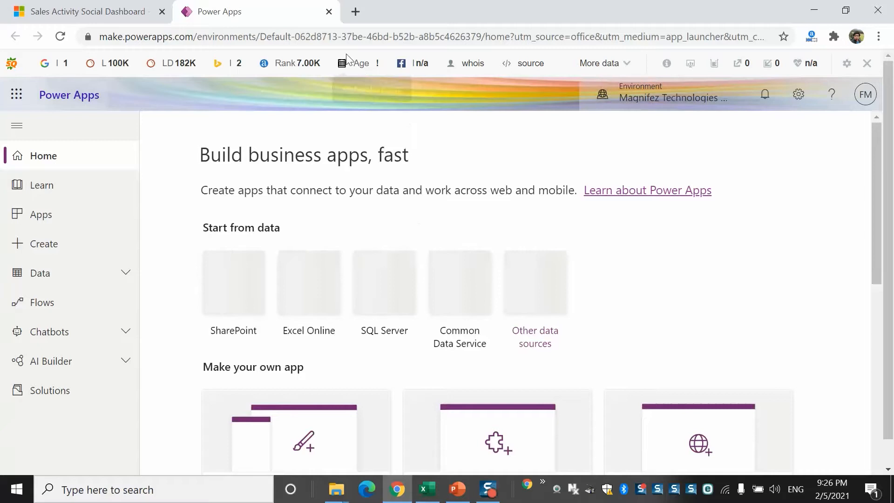
pyautogui.click(329, 11)
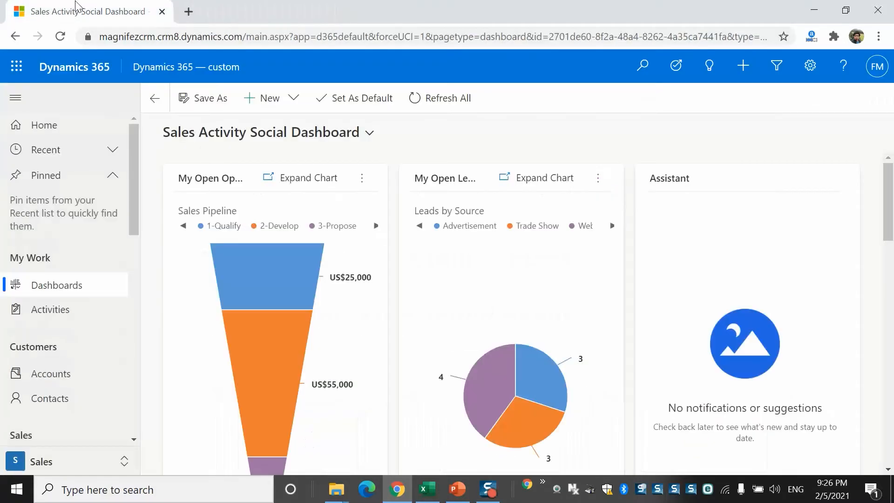
# Display all available apps from the app launcher and search them for "exce".
pyautogui.click(16, 75)
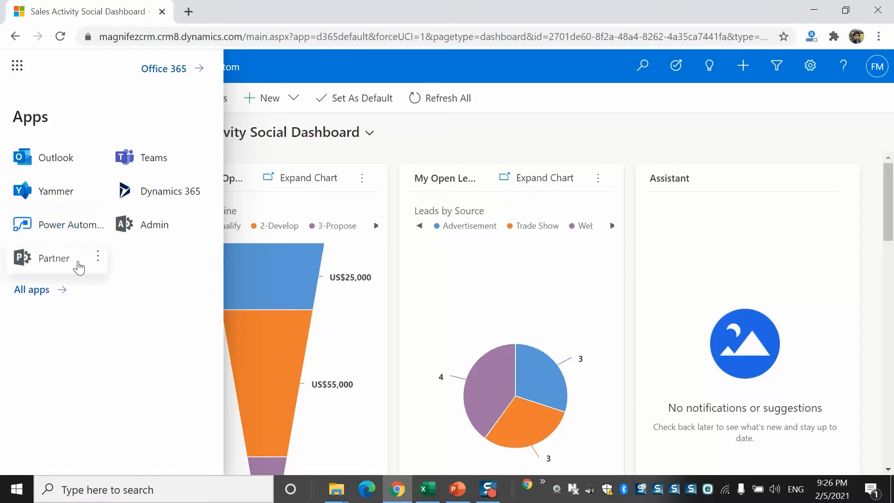
pyautogui.click(55, 296)
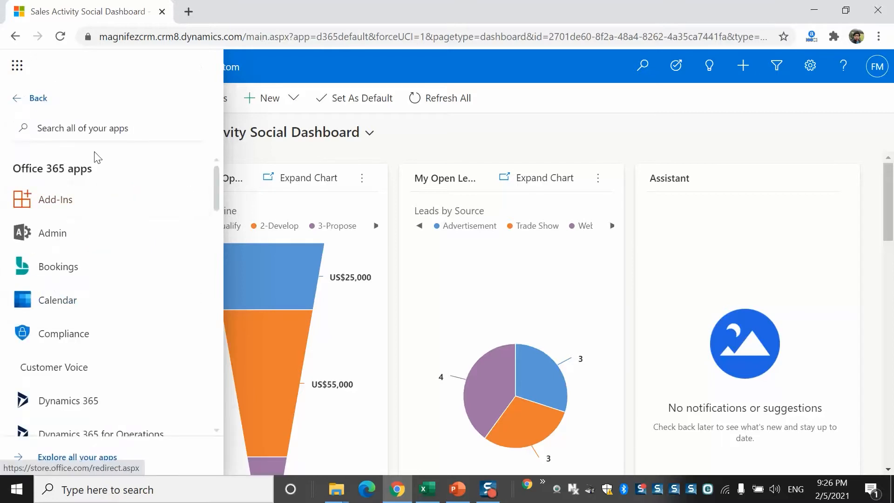
pyautogui.write('ex')
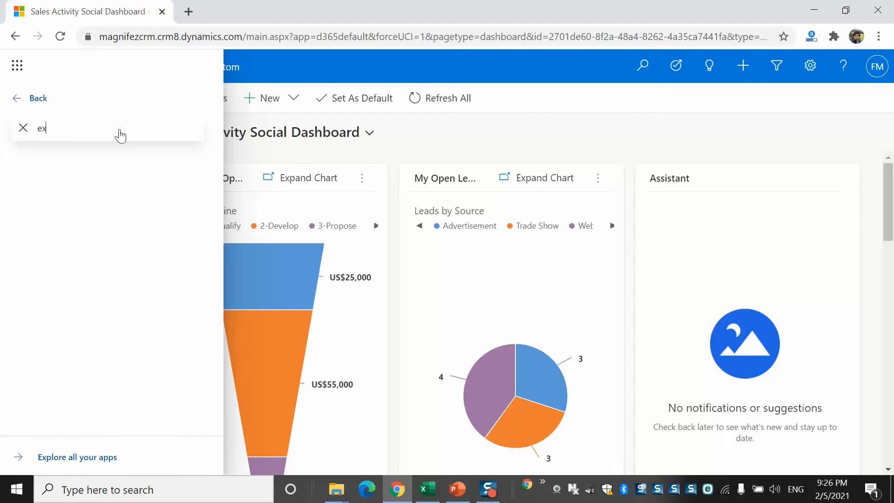
pyautogui.write('ce')
# Replace the app search term with "outloo".
pyautogui.press('BackSpace')
pyautogui.press('BackSpace')
pyautogui.press('BackSpace')
pyautogui.press('BackSpace')
pyautogui.write('outloo')
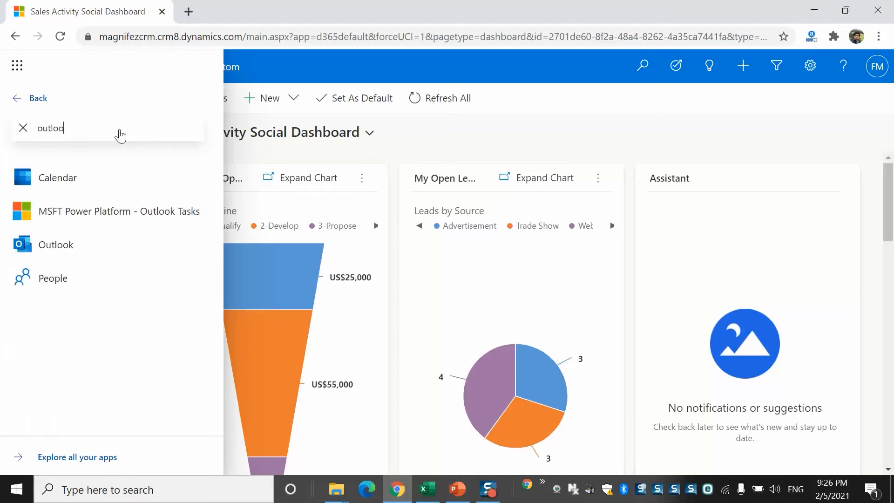
# Clear the app search and close the app launcher.
pyautogui.press('BackSpace')
pyautogui.press('BackSpace')
pyautogui.press('BackSpace')
pyautogui.press('BackSpace')
pyautogui.press('BackSpace')
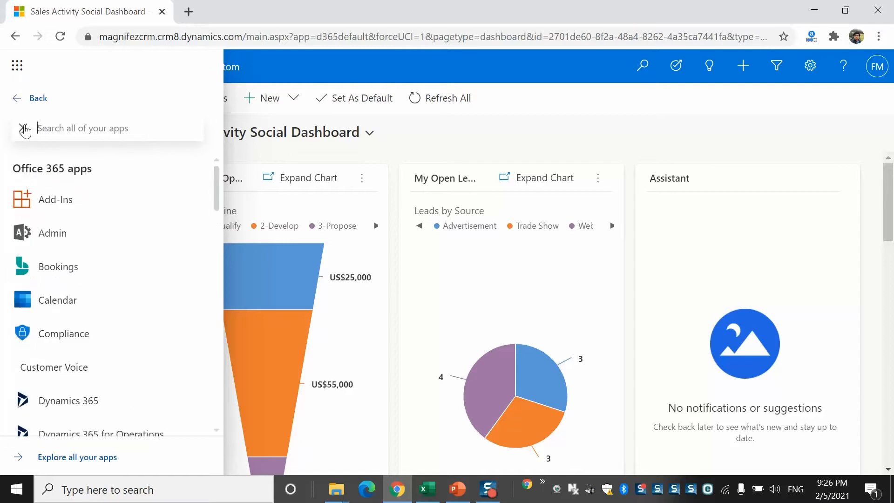
pyautogui.click(22, 97)
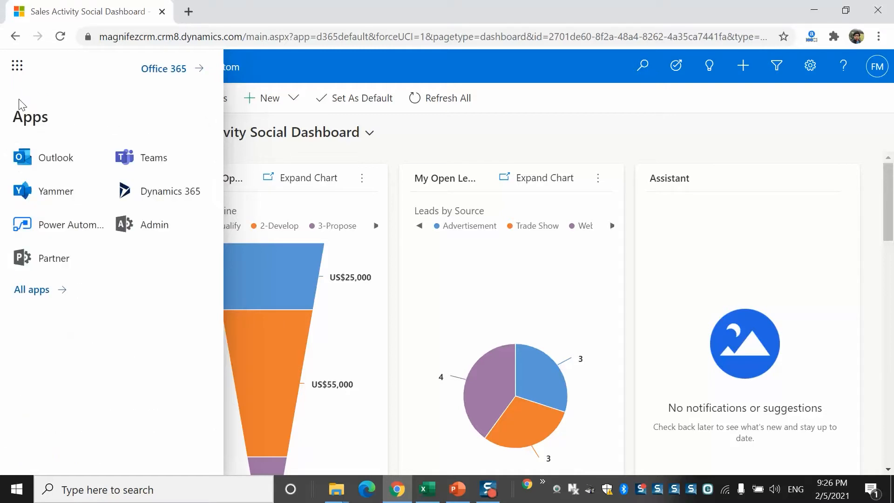
pyautogui.click(334, 66)
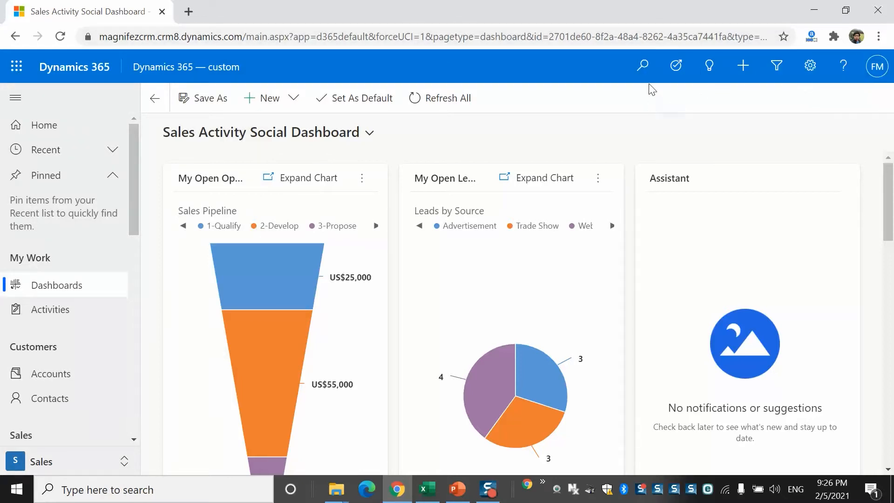
# Open the record search page and check which search types it offers.
pyautogui.click(645, 68)
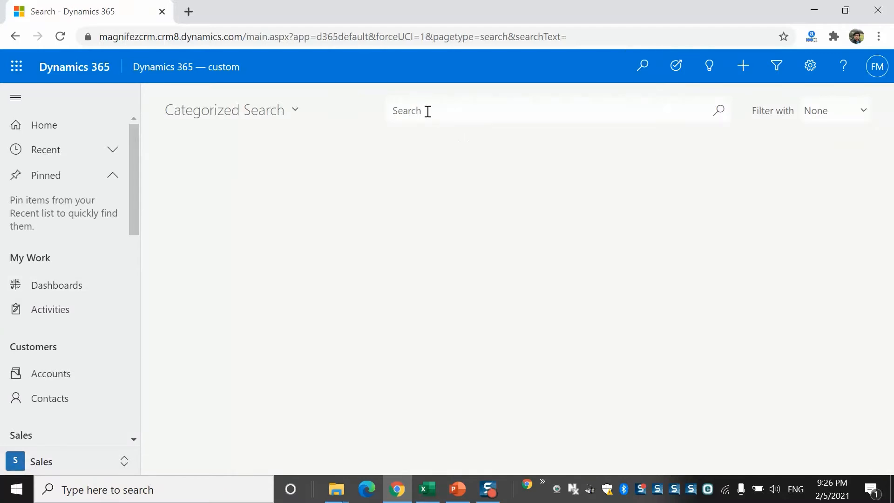
pyautogui.click(298, 110)
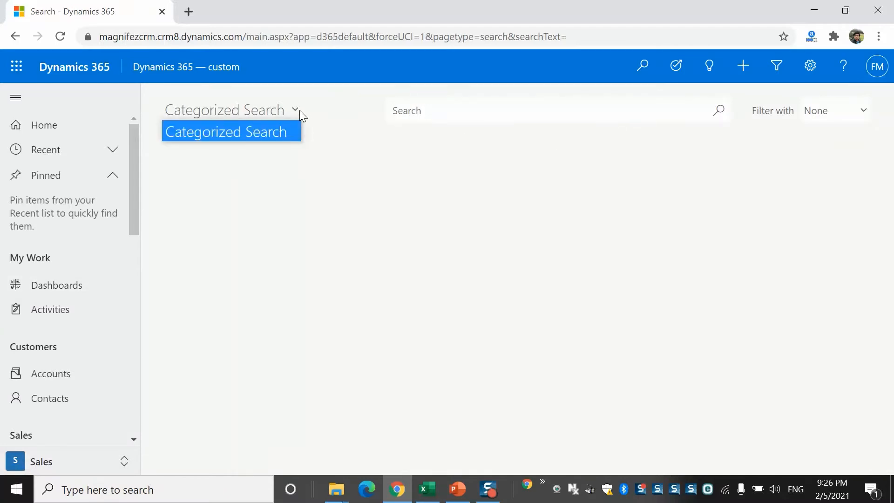
pyautogui.click(333, 148)
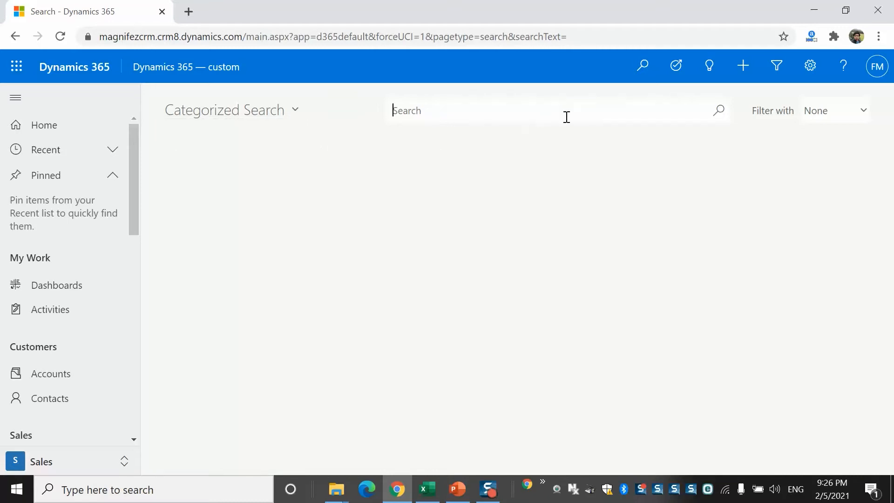
# Run a categorized search across the records for "abc".
pyautogui.write('s')
pyautogui.press('BackSpace')
pyautogui.write('abc')
pyautogui.press('Return')
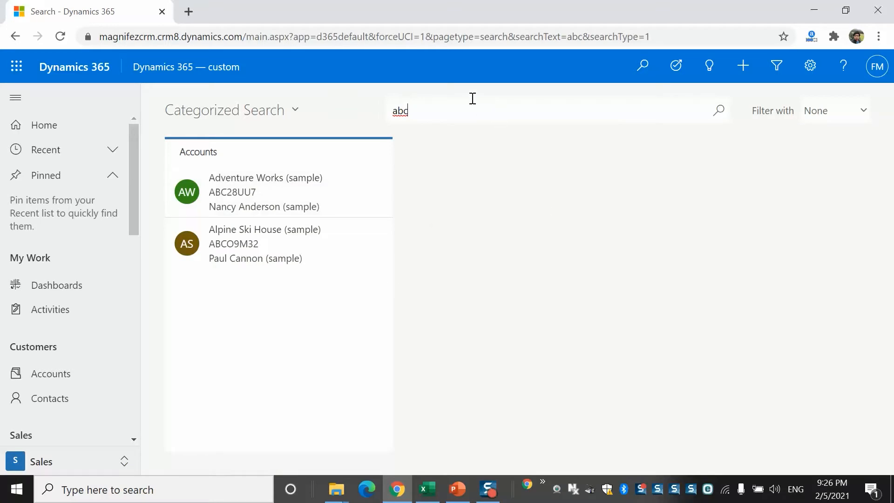
pyautogui.moveTo(447, 116); pyautogui.dragTo(370, 108)
# Filter the "abc" search results to Contact records.
pyautogui.click(851, 112)
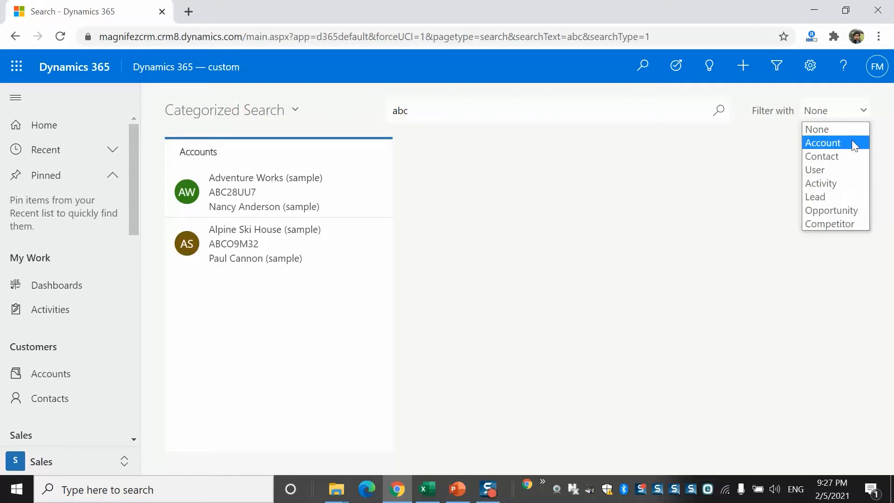
pyautogui.click(845, 158)
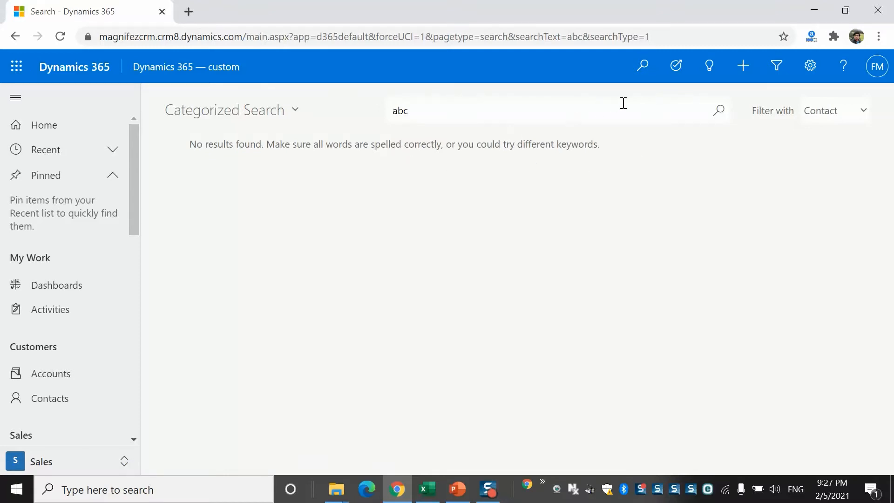
# Switch the search result filter to Account and reset it to None.
pyautogui.doubleClick(606, 116)
pyautogui.click(850, 117)
pyautogui.click(835, 148)
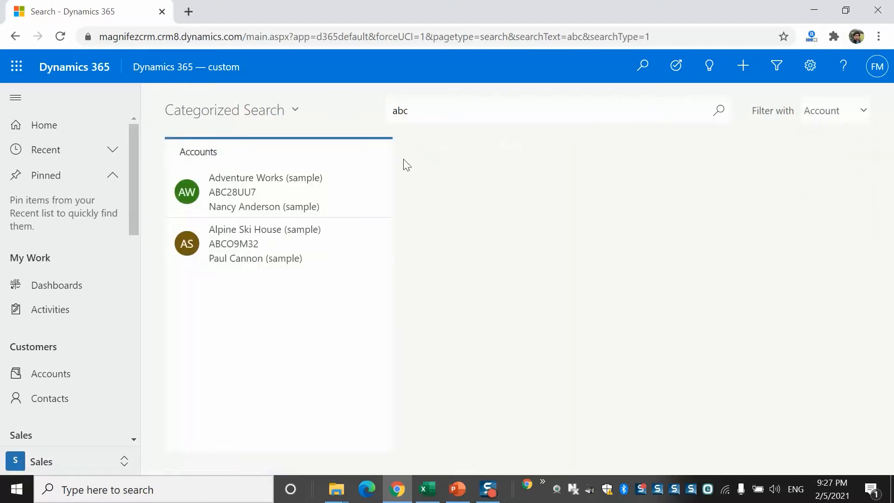
pyautogui.click(852, 115)
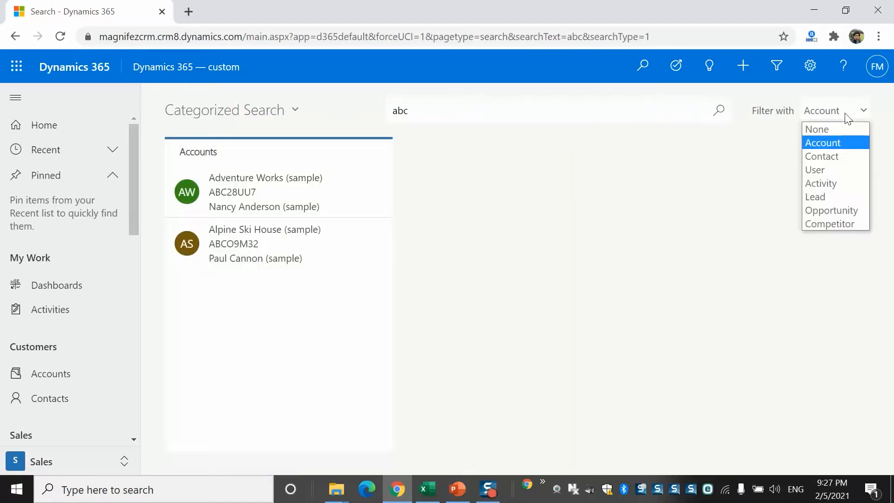
pyautogui.click(822, 124)
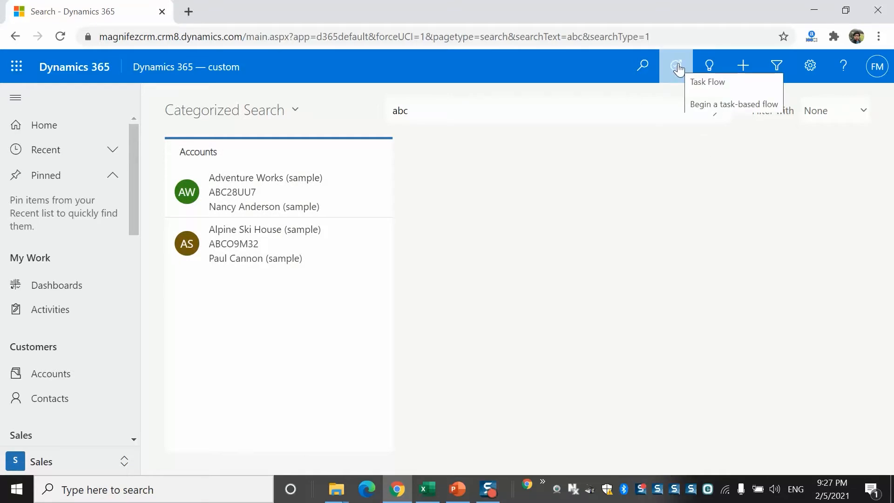
# Open the quick create form for a new contact.
pyautogui.click(747, 73)
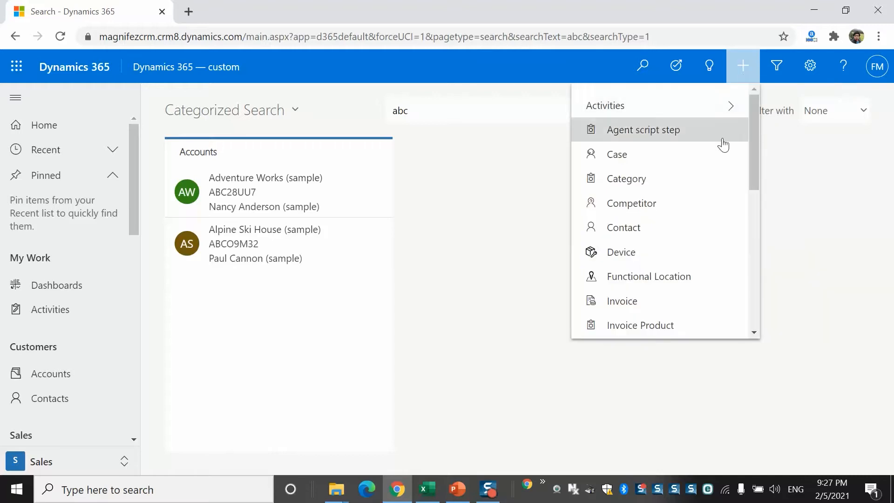
pyautogui.moveTo(755, 128); pyautogui.dragTo(760, 162)
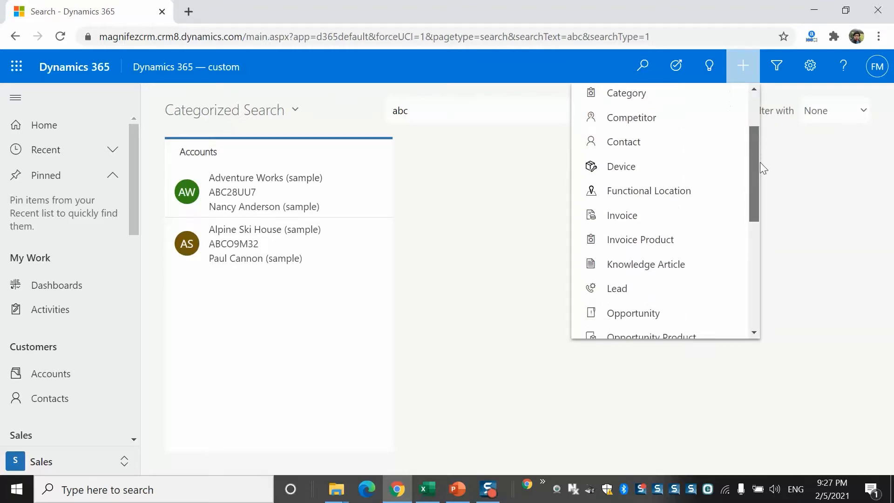
pyautogui.click(649, 140)
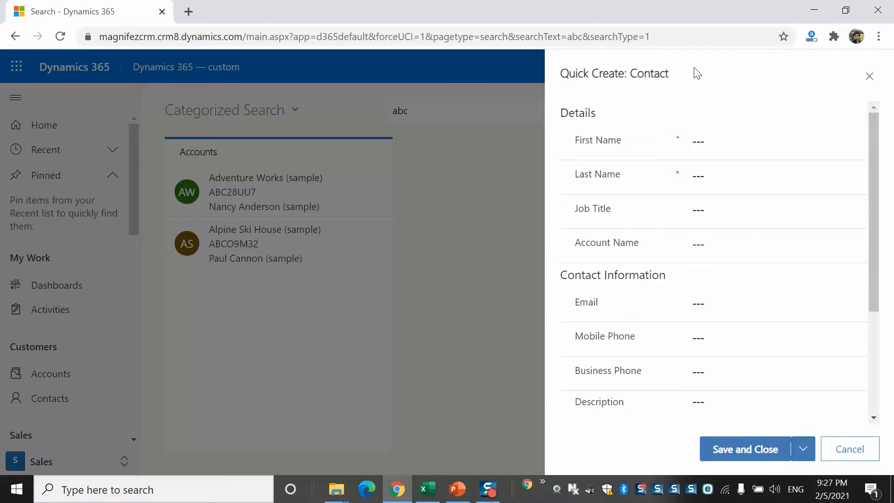
# Check the First Name, Last Name, Job Title and Account Name fields of the contact form, and discard the form.
pyautogui.click(739, 148)
pyautogui.click(727, 169)
pyautogui.click(724, 207)
pyautogui.click(743, 291)
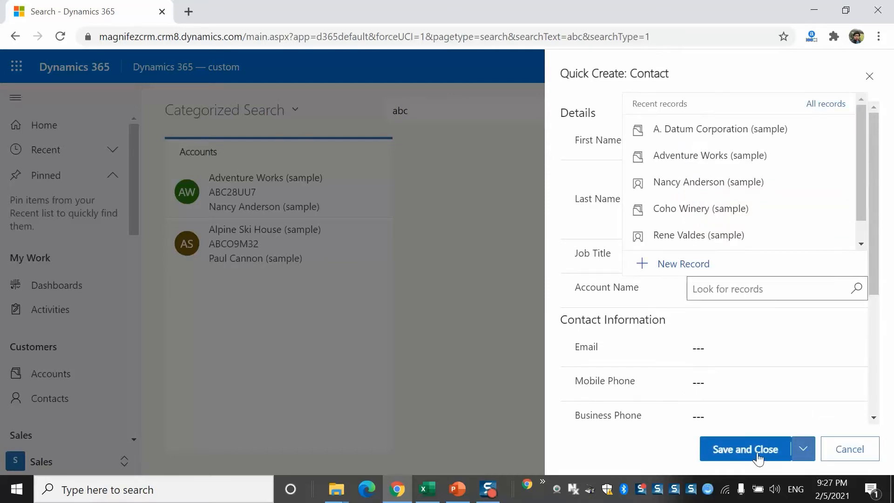
pyautogui.click(848, 450)
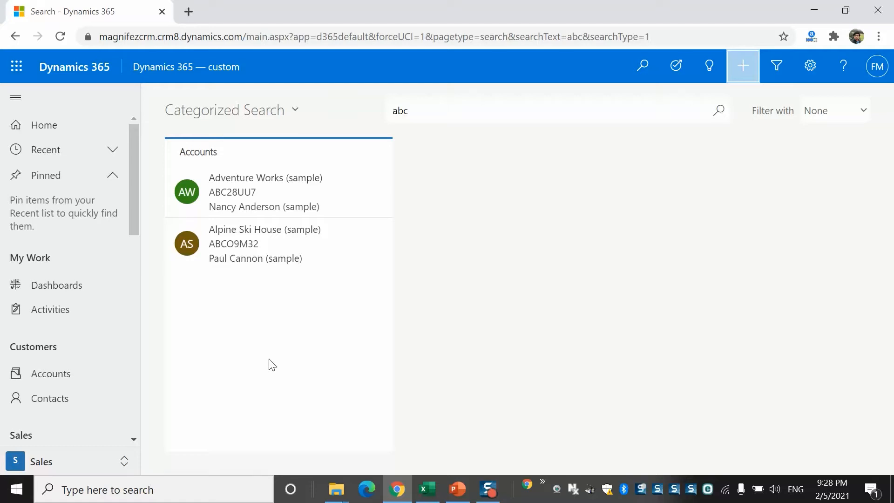
# Review the complete list of record types available for quick creation and close the list.
pyautogui.click(742, 75)
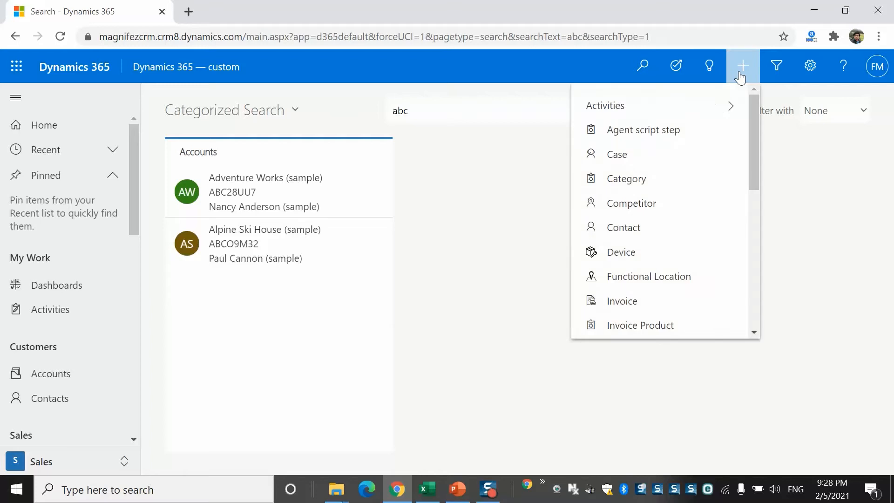
pyautogui.moveTo(756, 122); pyautogui.dragTo(730, 294)
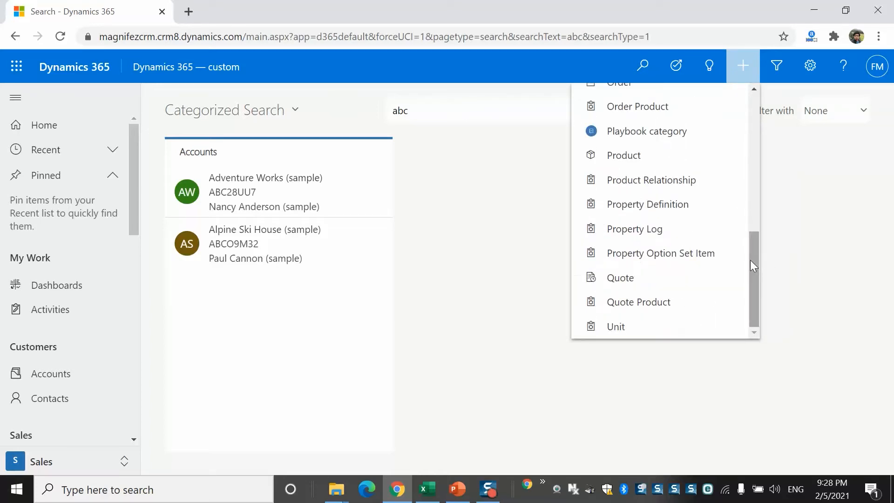
pyautogui.rightClick(752, 138)
pyautogui.scroll(5, 752, 115)
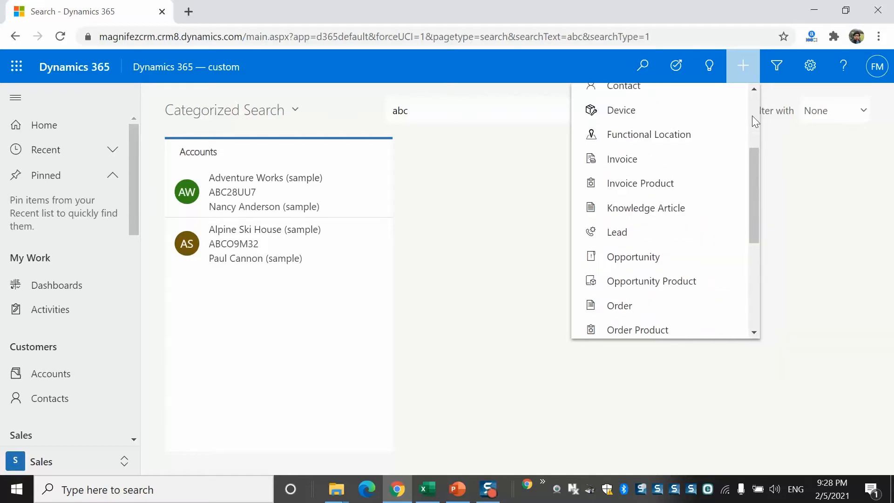
pyautogui.scroll(3, 752, 115)
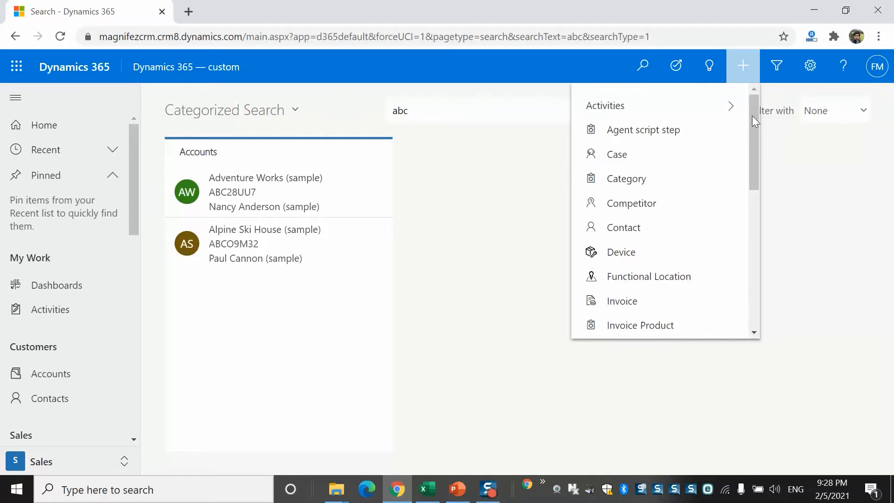
pyautogui.click(811, 186)
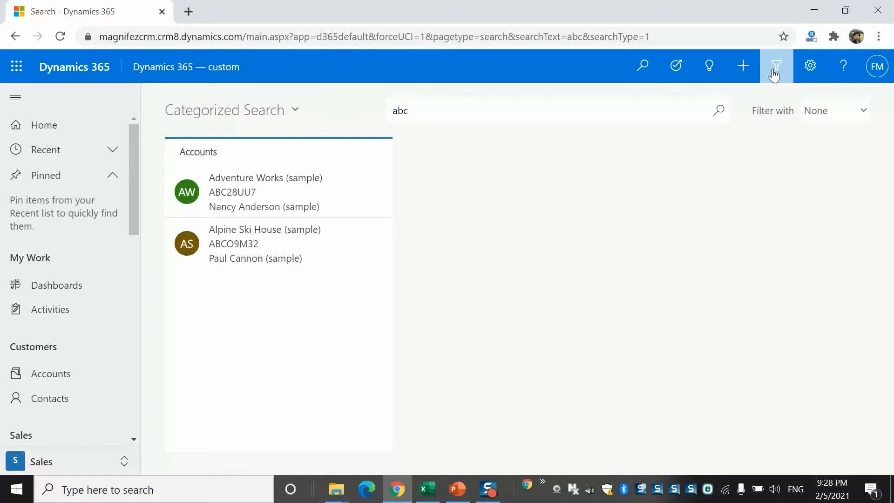
# Open Advanced Find and set the query to look for Accounts.
pyautogui.click(774, 73)
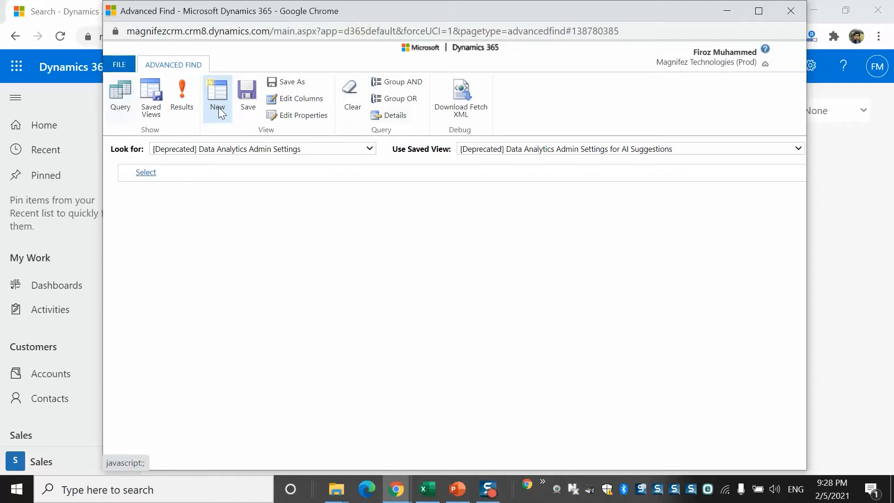
pyautogui.click(261, 148)
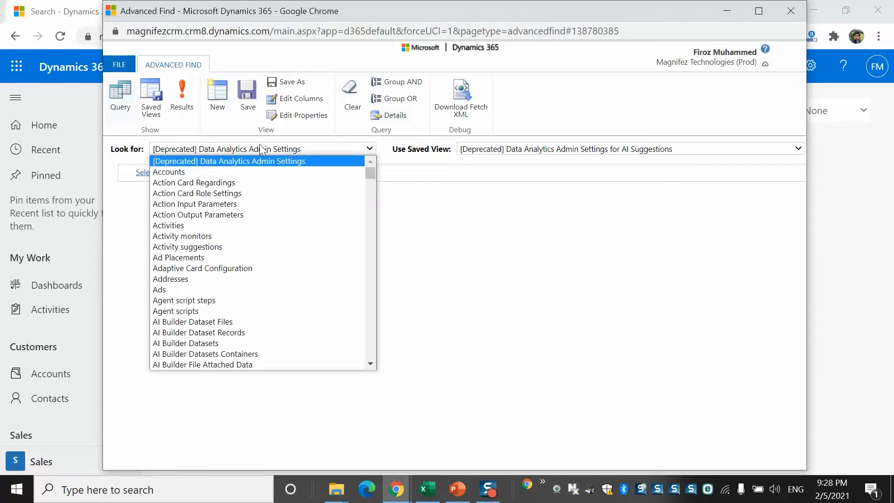
pyautogui.press('Down')
pyautogui.press('Return')
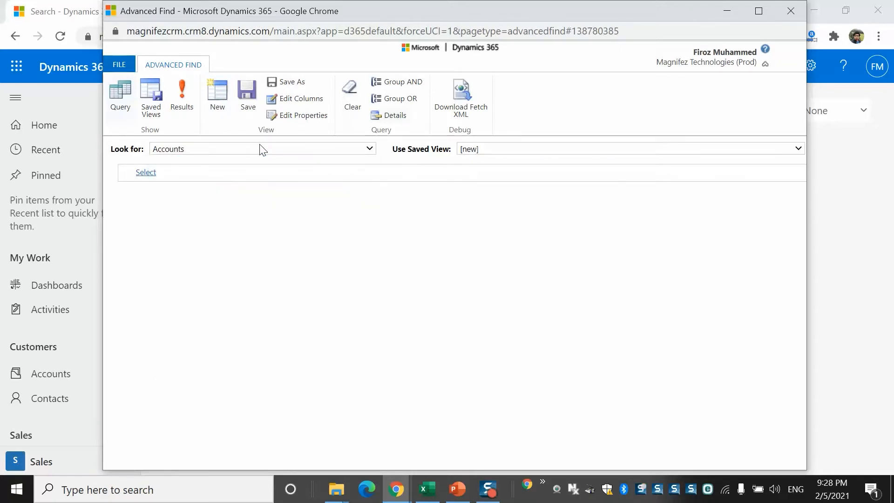
# View the fields that can serve as criteria in the Accounts query, without choosing one.
pyautogui.click(226, 181)
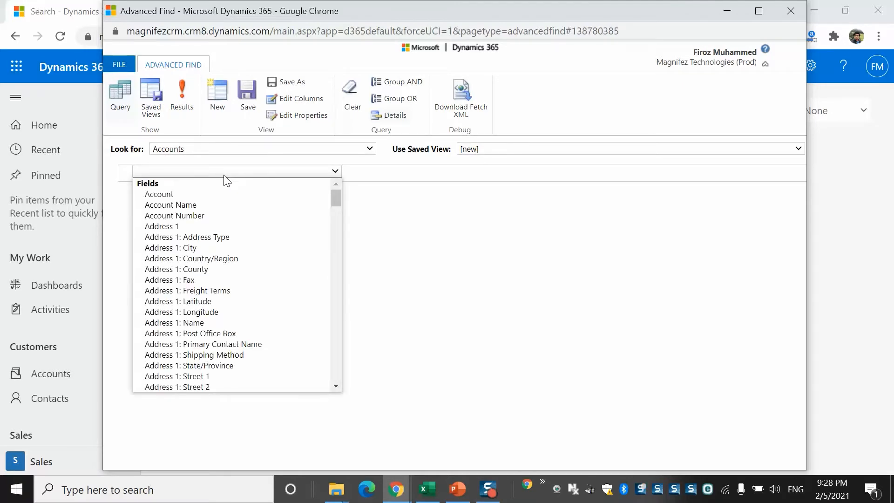
pyautogui.click(408, 213)
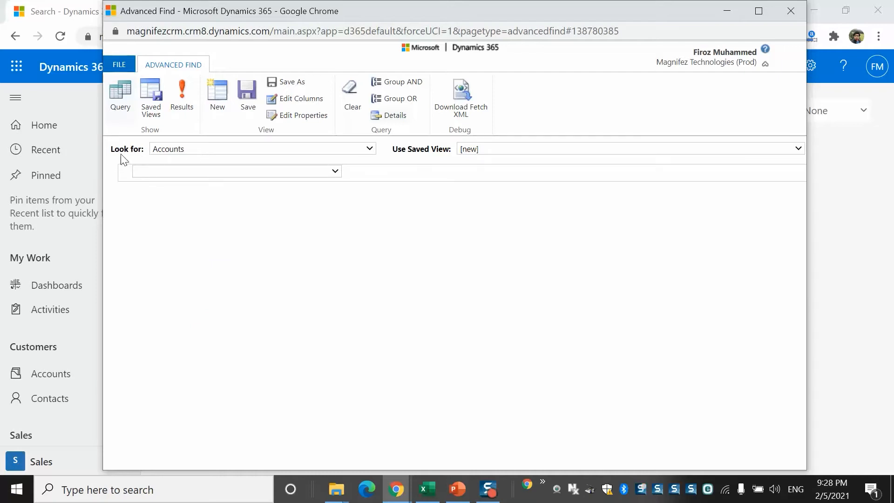
# Run the Accounts query without any criteria to view all accounts, and return to the query definition.
pyautogui.click(182, 94)
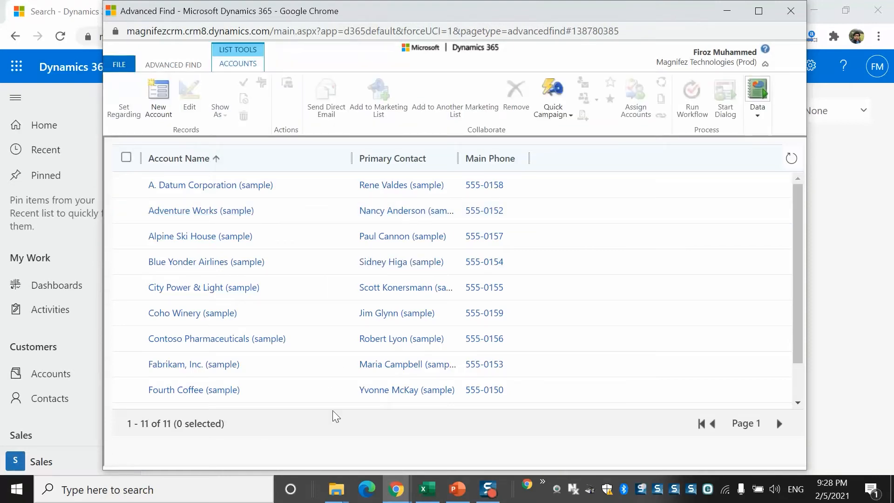
pyautogui.click(199, 65)
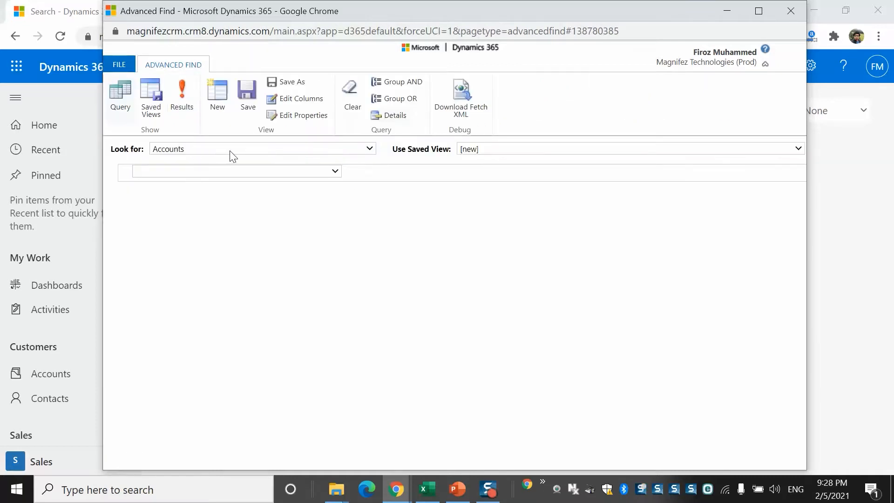
# Filter the Accounts query by Category equals Standard, run it, and return to the query definition.
pyautogui.click(218, 173)
pyautogui.press('Down')
pyautogui.press('Down')
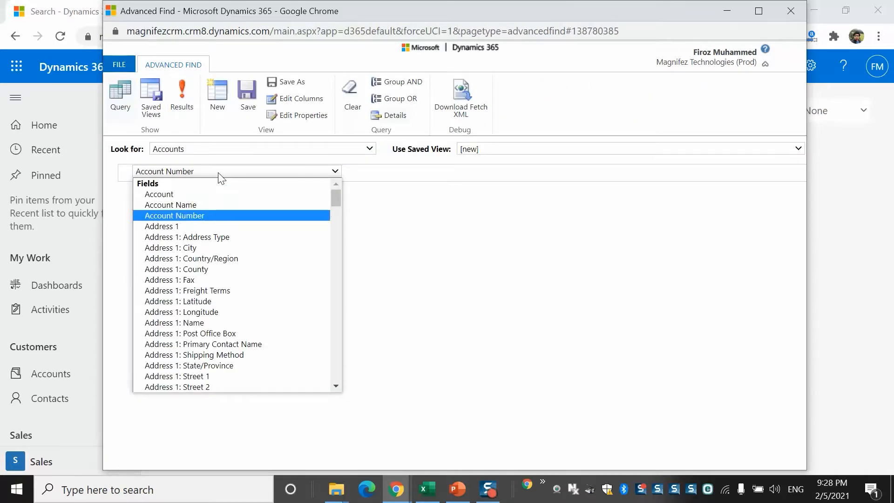
pyautogui.press('c')
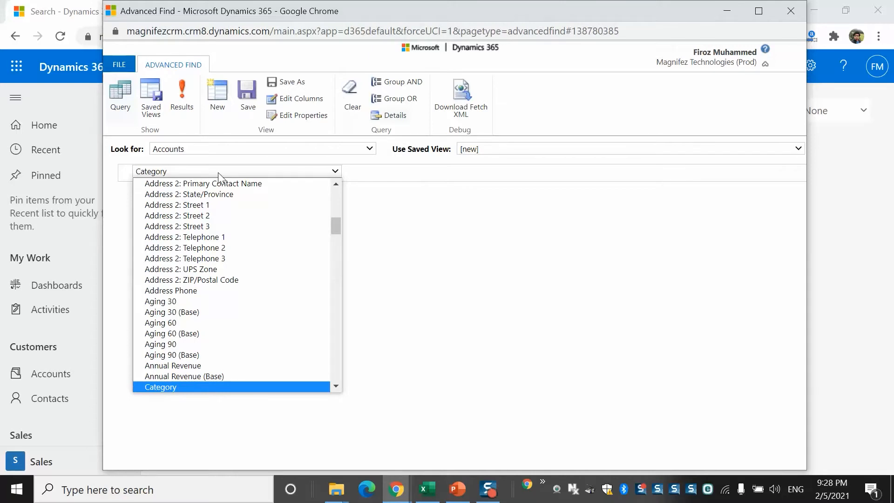
pyautogui.press('Return')
pyautogui.click(375, 175)
pyautogui.click(438, 177)
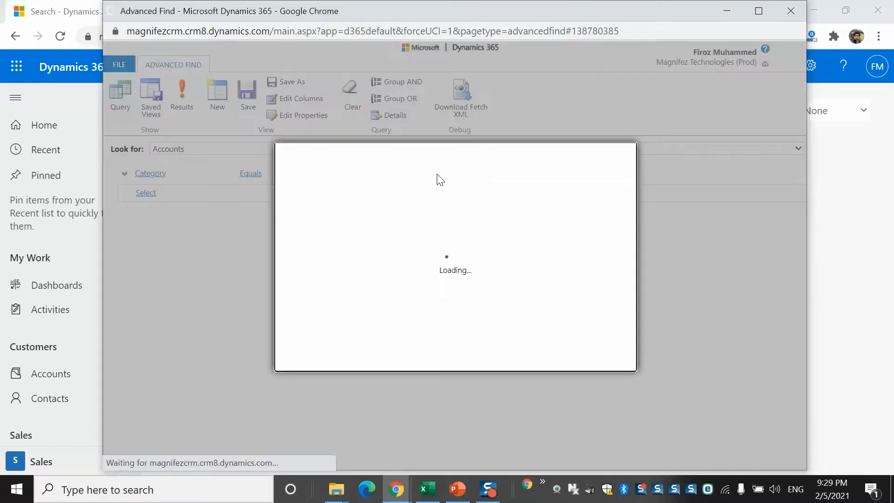
pyautogui.click(329, 257)
pyautogui.doubleClick(330, 263)
pyautogui.click(538, 361)
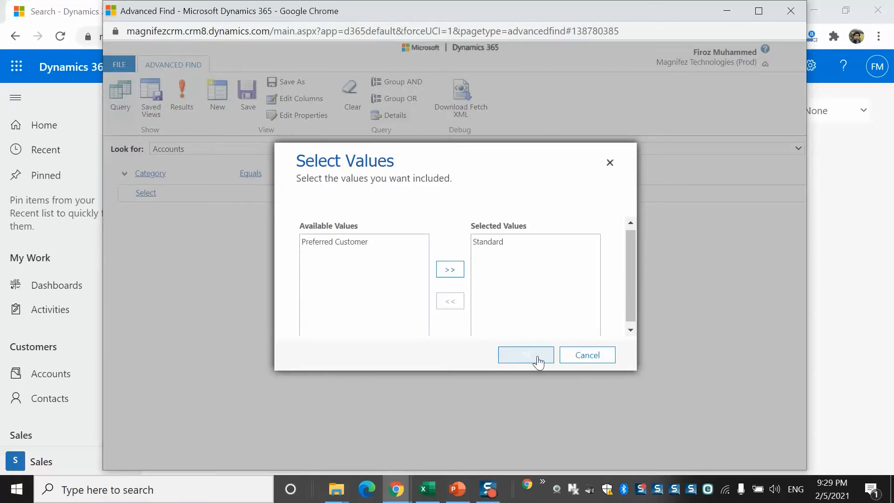
pyautogui.click(192, 108)
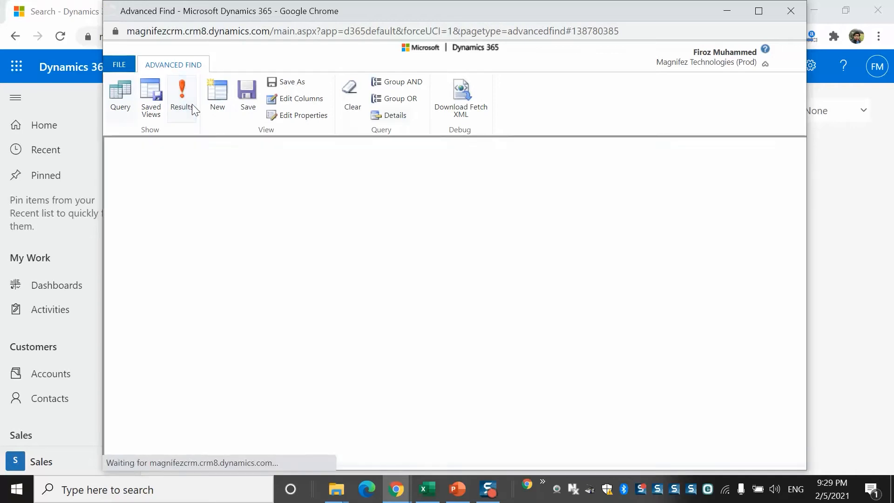
pyautogui.click(194, 64)
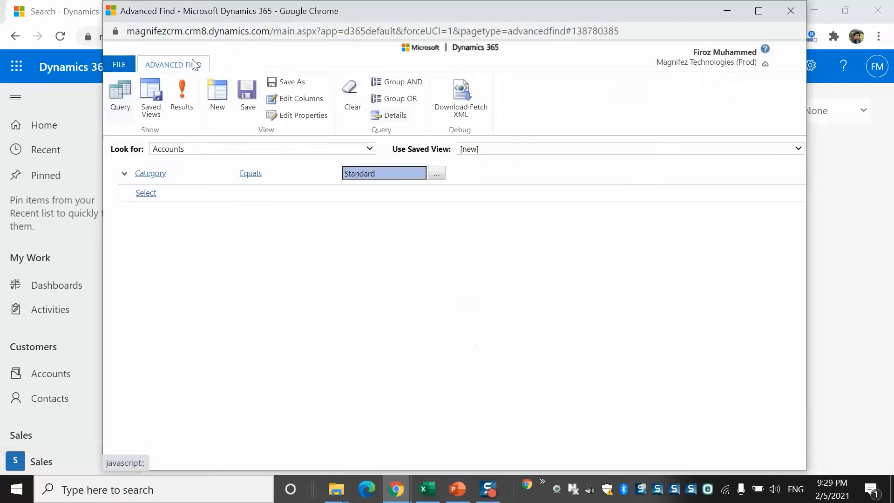
# Add Preferred Customer to the values of the Category criterion, run the query again, and return to its definition.
pyautogui.click(435, 175)
pyautogui.doubleClick(340, 243)
pyautogui.click(525, 355)
pyautogui.click(182, 102)
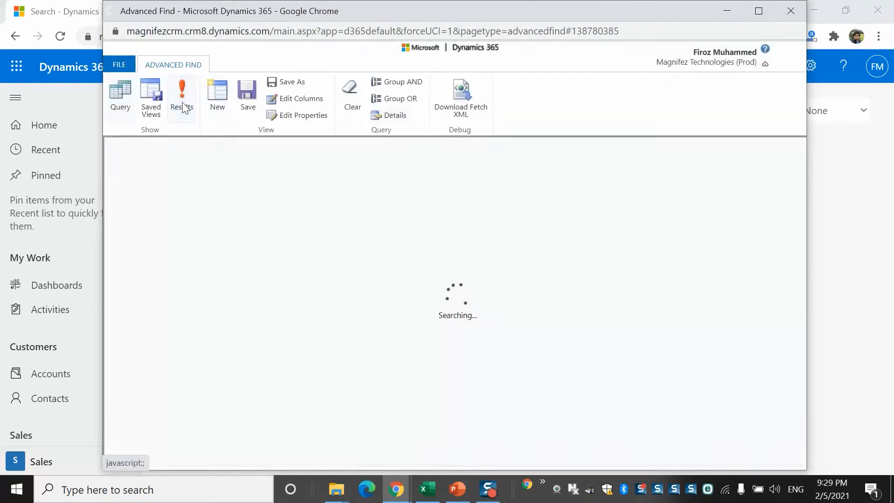
pyautogui.click(167, 66)
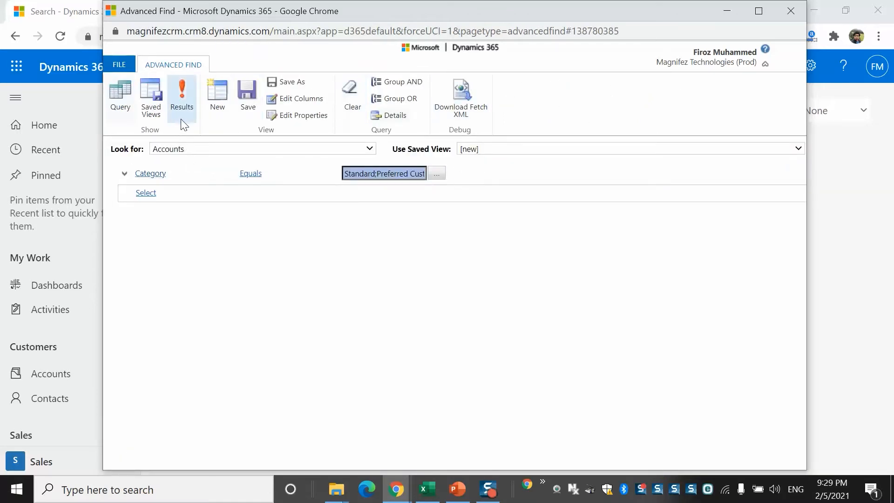
# View the form for saving the query as a new view, cancel it, and close Advanced Find without saving.
pyautogui.click(245, 158)
pyautogui.click(245, 158)
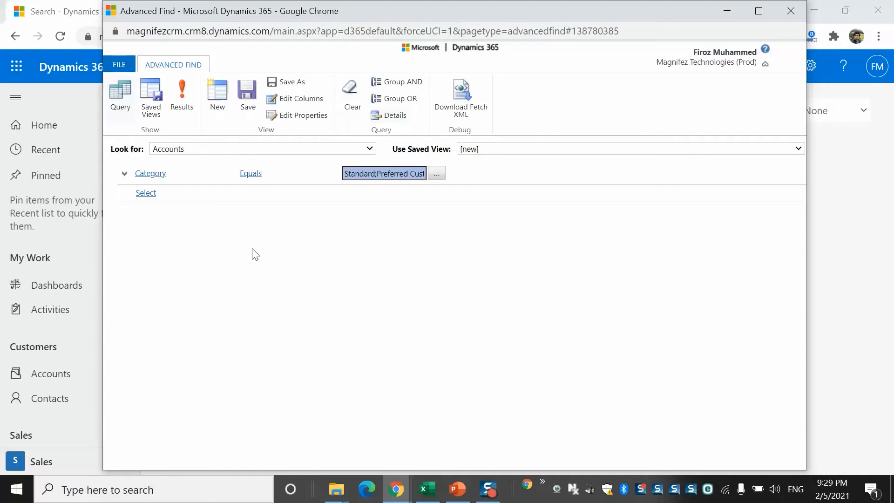
pyautogui.click(295, 83)
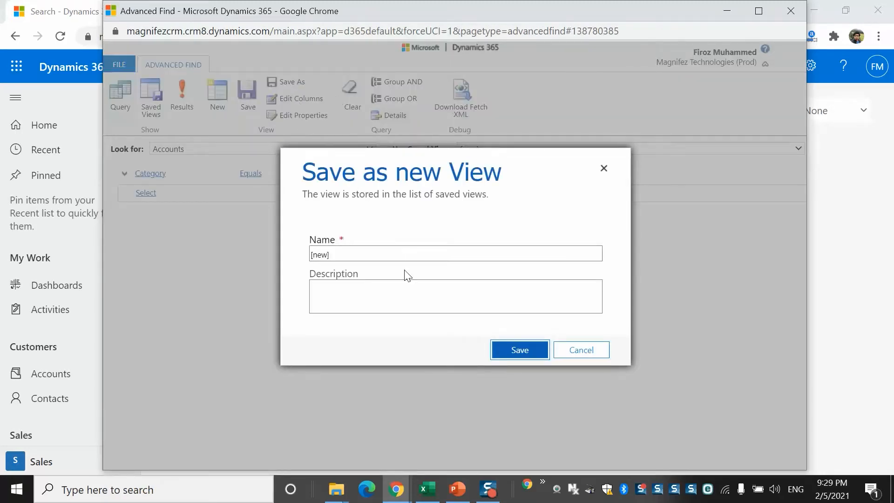
pyautogui.click(581, 355)
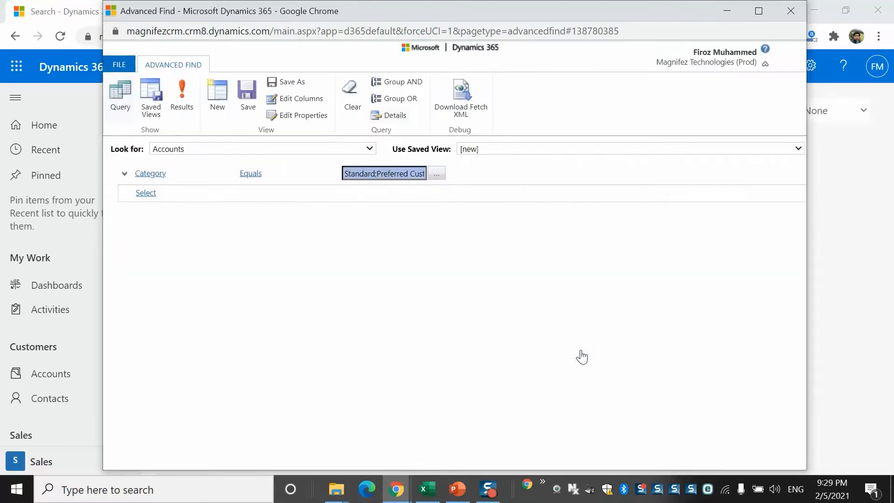
pyautogui.click(795, 18)
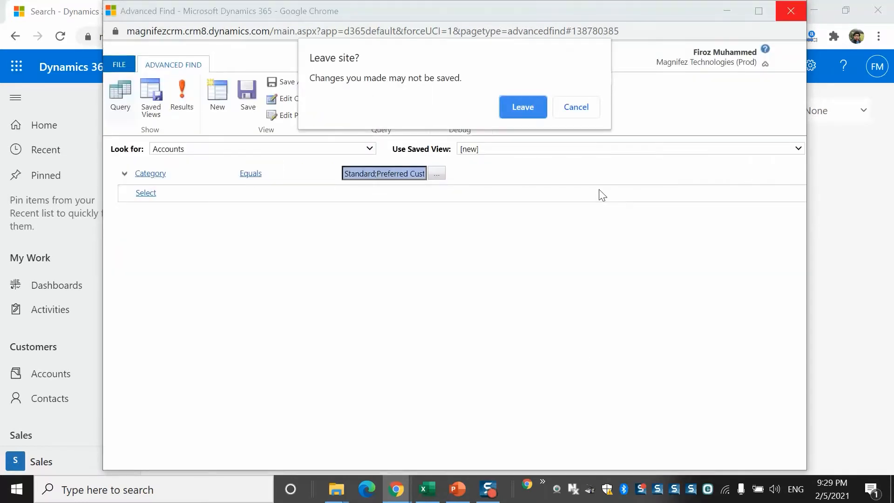
pyautogui.click(534, 116)
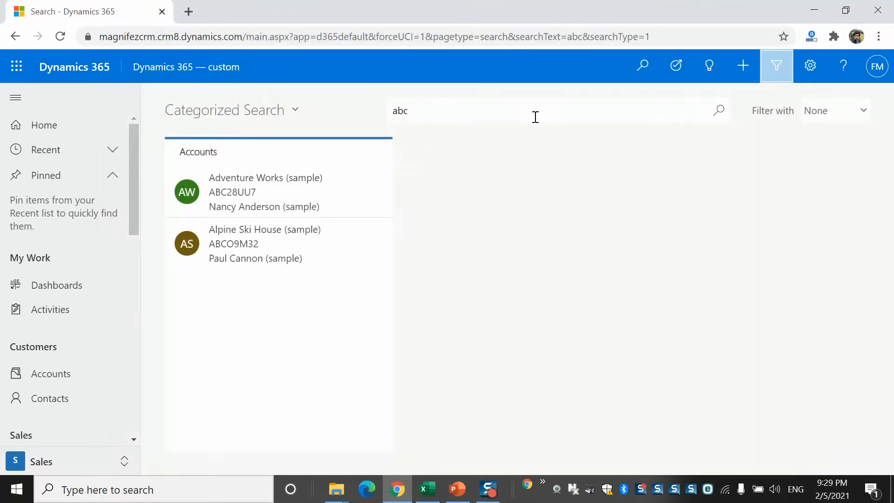
# Open the personalization settings and set the default pane to Sales with Contacts as the default tab.
pyautogui.click(810, 78)
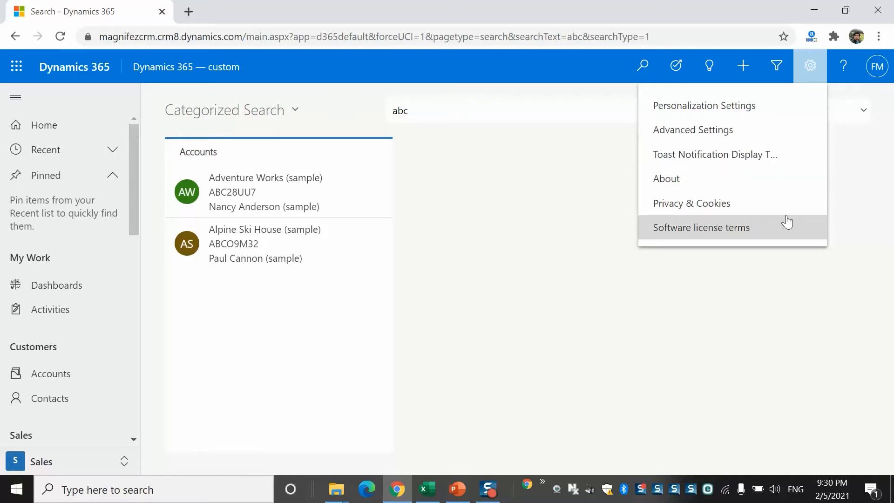
pyautogui.click(770, 108)
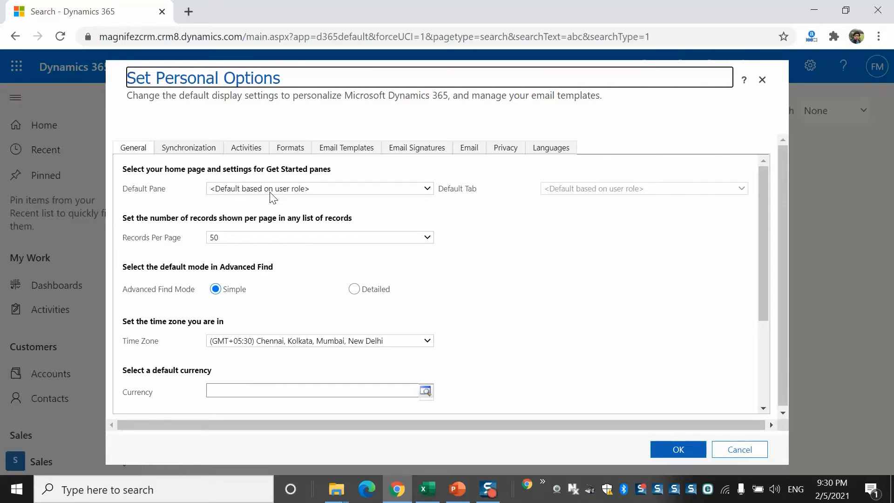
pyautogui.click(236, 190)
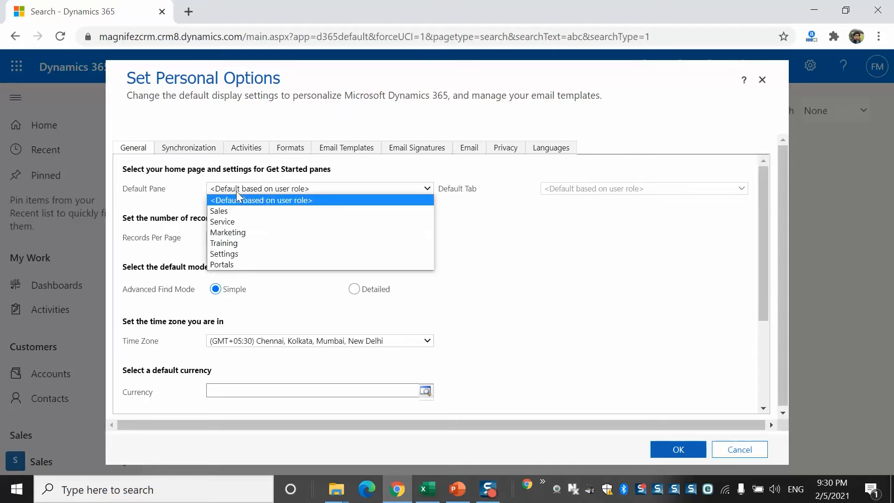
pyautogui.click(222, 211)
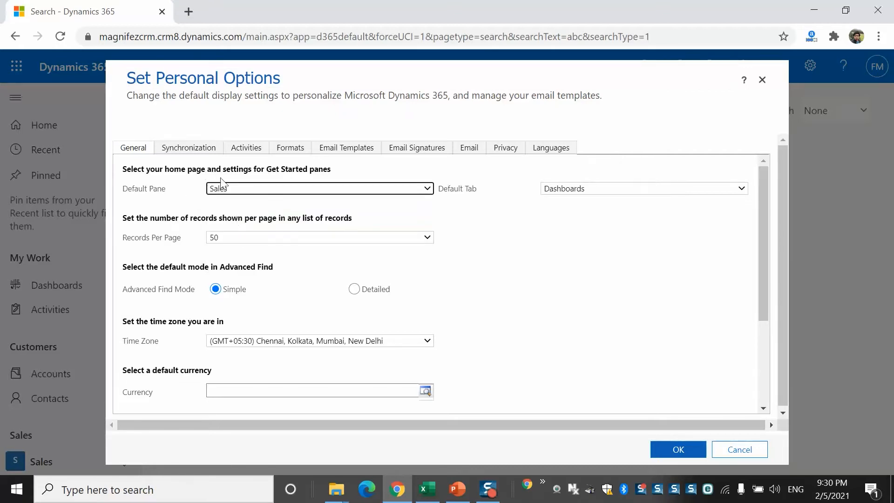
pyautogui.click(579, 191)
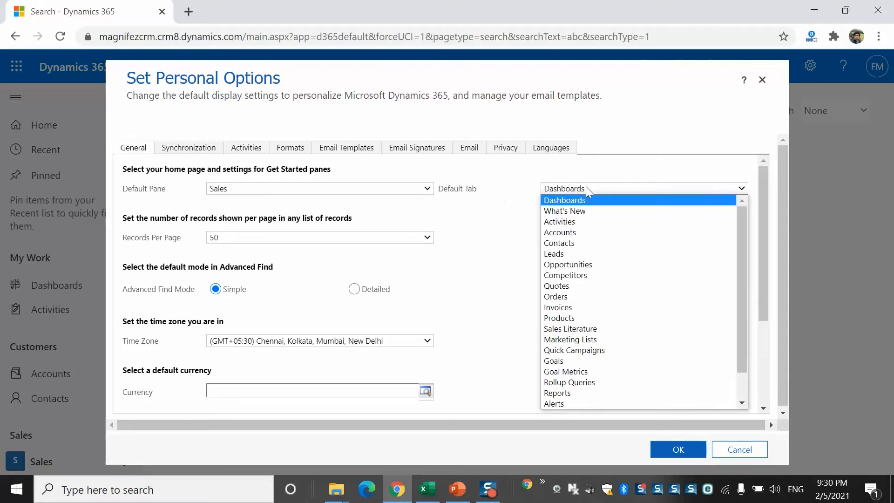
pyautogui.click(584, 242)
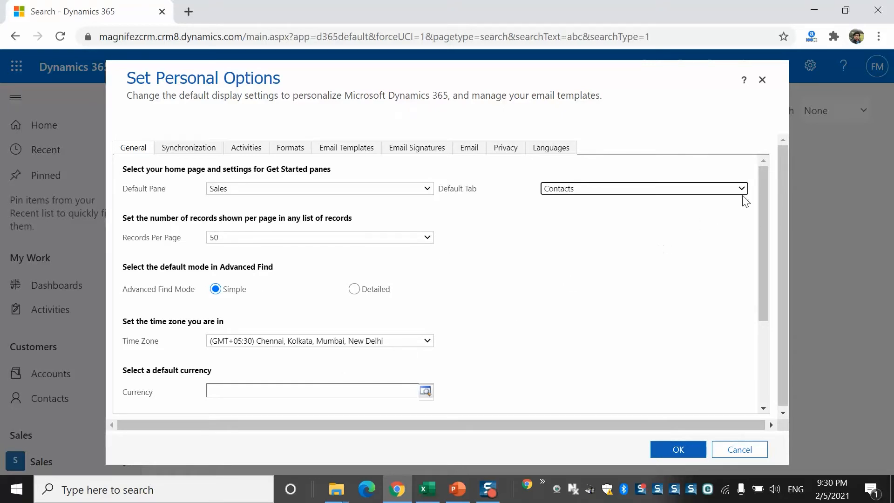
# Try to find a default currency in the general personal options by entering "indian".
pyautogui.click(766, 196)
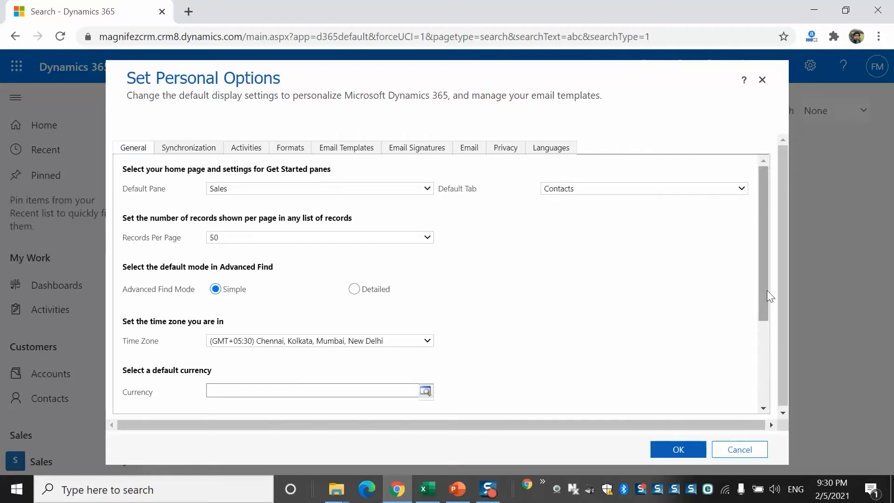
pyautogui.scroll(-3, 761, 389)
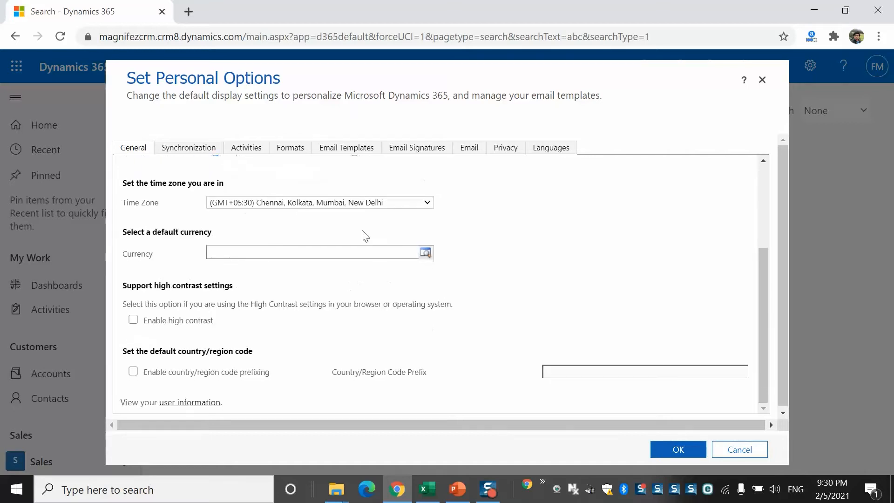
pyautogui.click(366, 259)
pyautogui.write('inf')
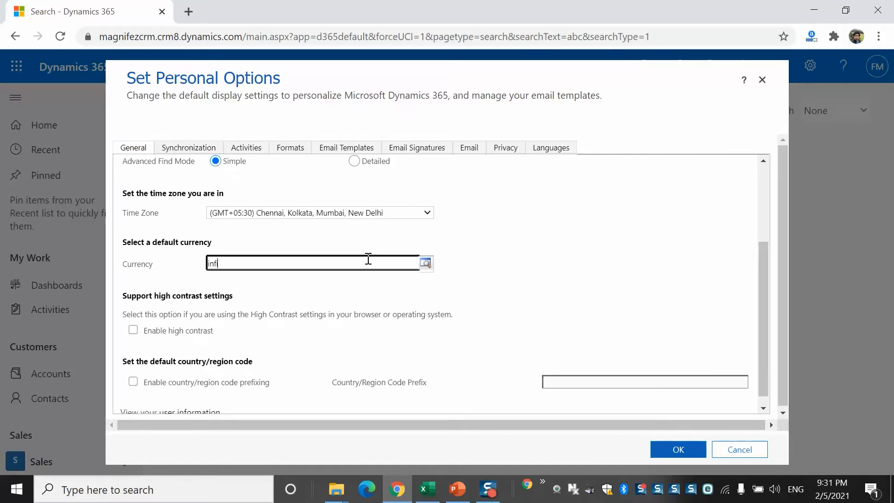
pyautogui.write('is')
pyautogui.press('BackSpace')
pyautogui.press('BackSpace')
pyautogui.press('BackSpace')
pyautogui.press('BackSpace')
pyautogui.press('BackSpace')
pyautogui.write('ian')
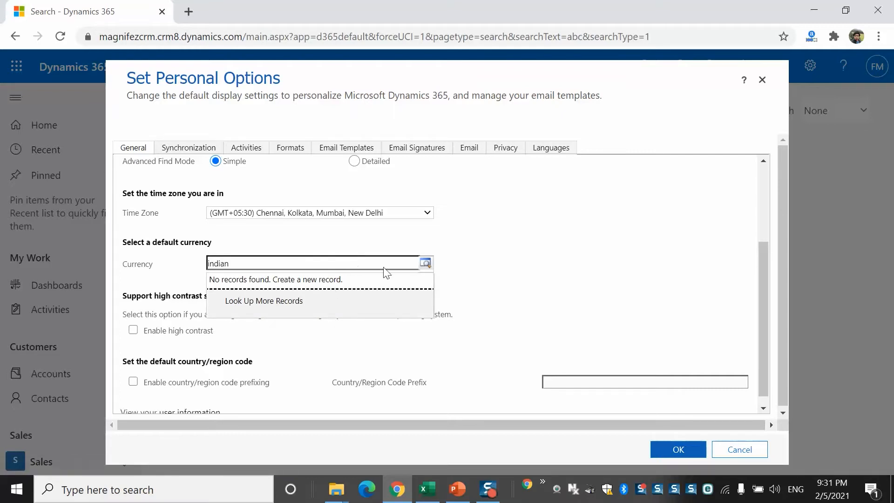
pyautogui.click(393, 263)
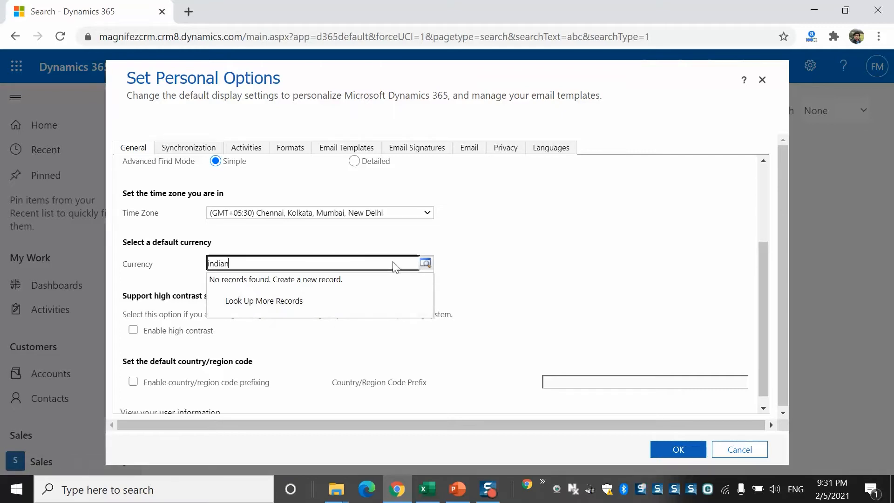
# Look up more currency records in the All Currencies view and set USD as the default currency.
pyautogui.click(424, 263)
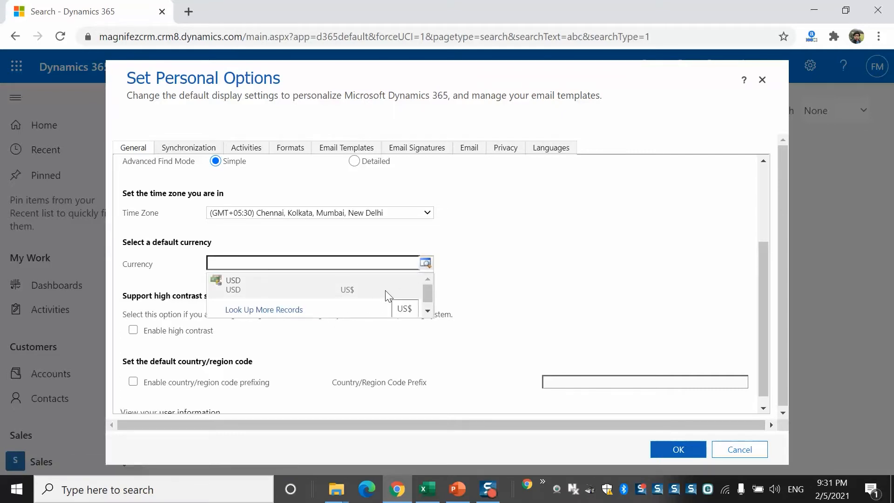
pyautogui.click(292, 311)
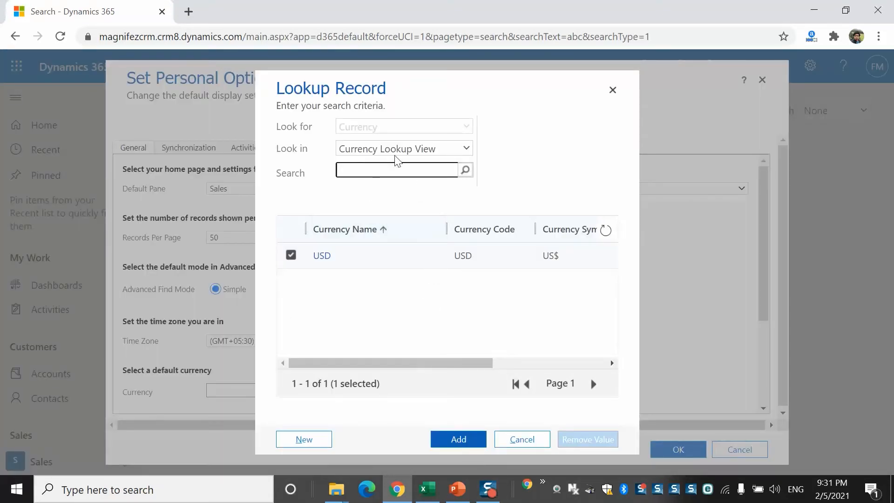
pyautogui.click(428, 148)
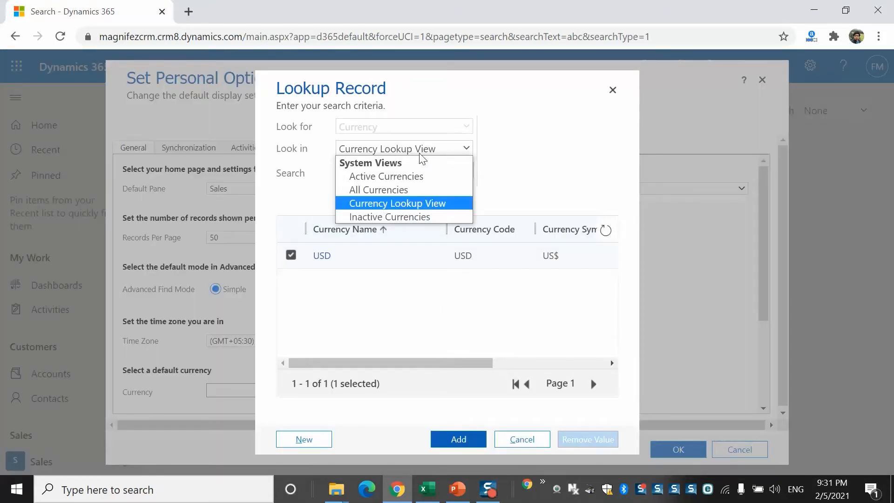
pyautogui.click(409, 190)
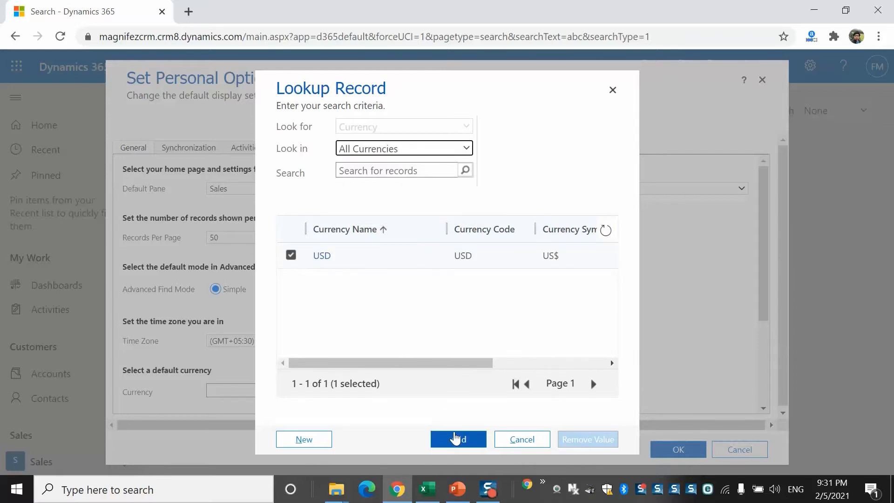
pyautogui.click(456, 437)
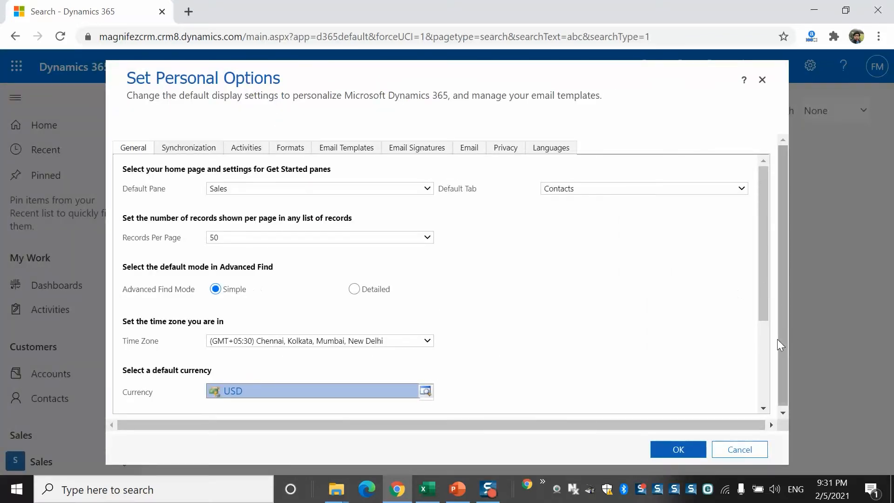
# Review the remaining general options, the synchronization options, and the default calendar choices for activities in the personal options.
pyautogui.scroll(-3, 764, 358)
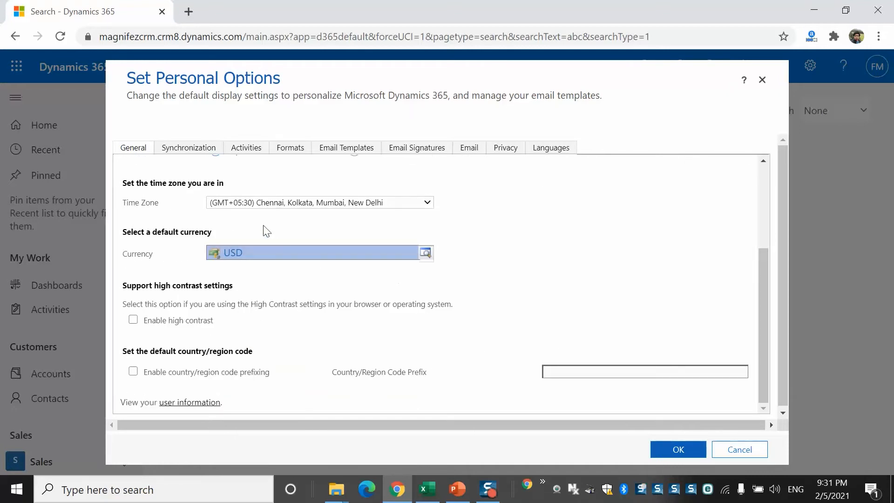
pyautogui.click(208, 151)
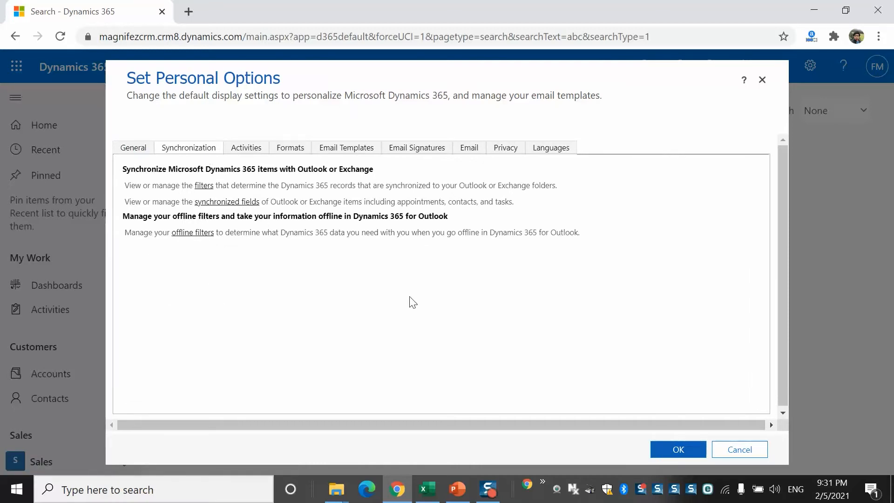
pyautogui.click(262, 156)
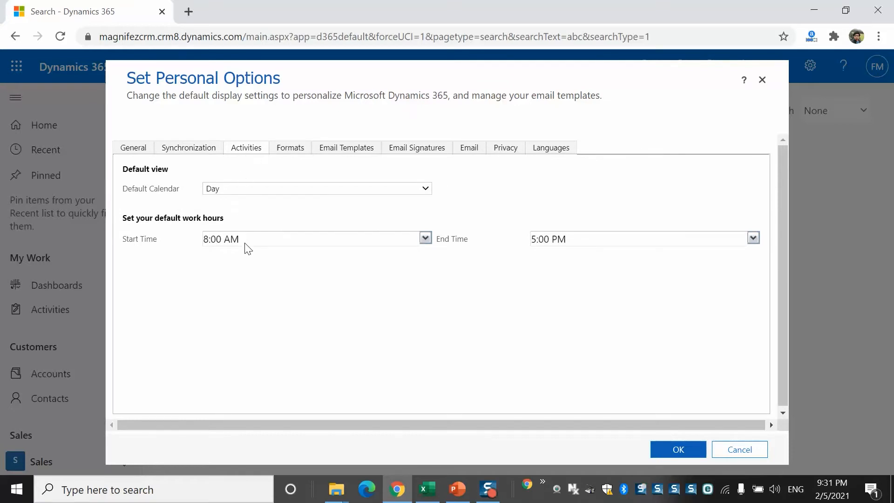
pyautogui.click(240, 189)
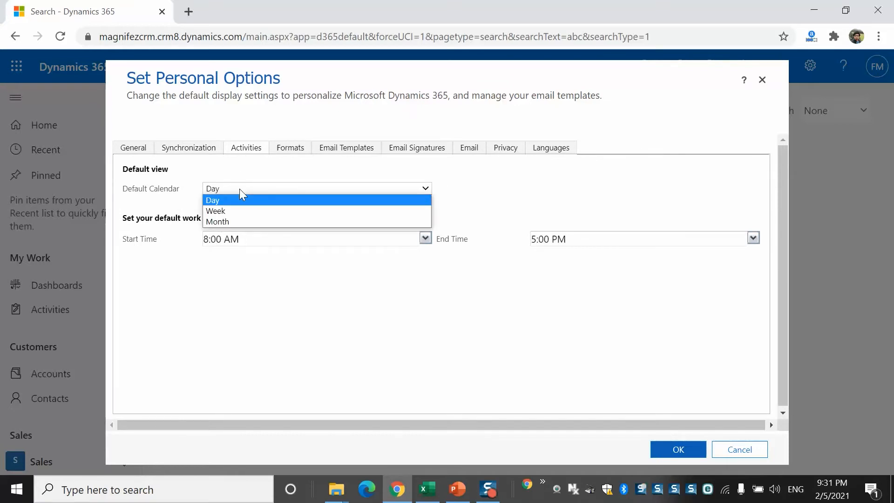
pyautogui.click(247, 189)
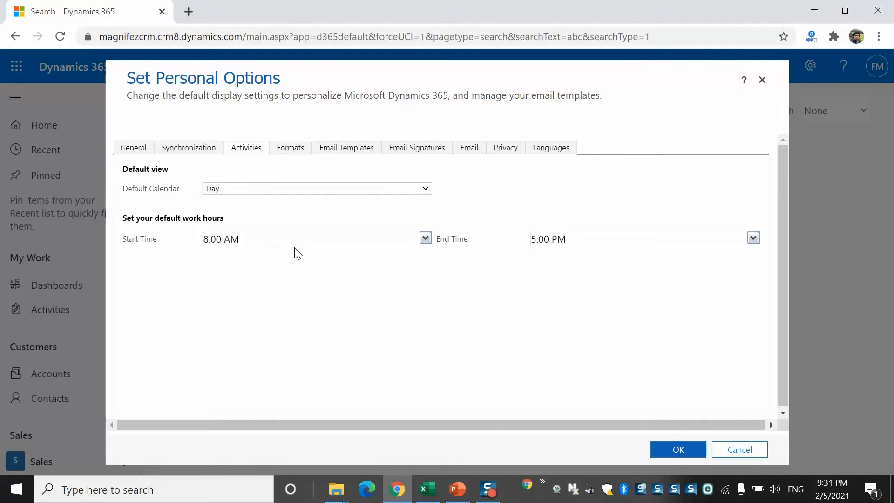
# Set the current format in the personal standards and formats to English (India).
pyautogui.click(296, 151)
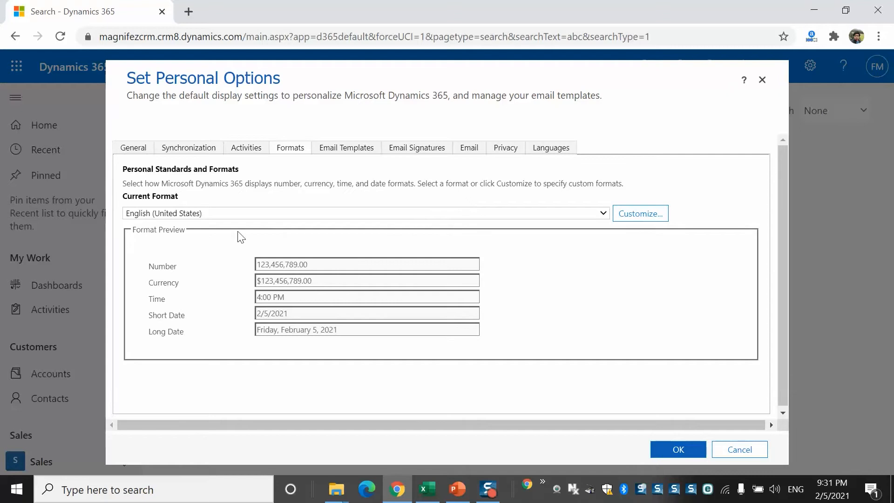
pyautogui.click(217, 215)
pyautogui.press('Down')
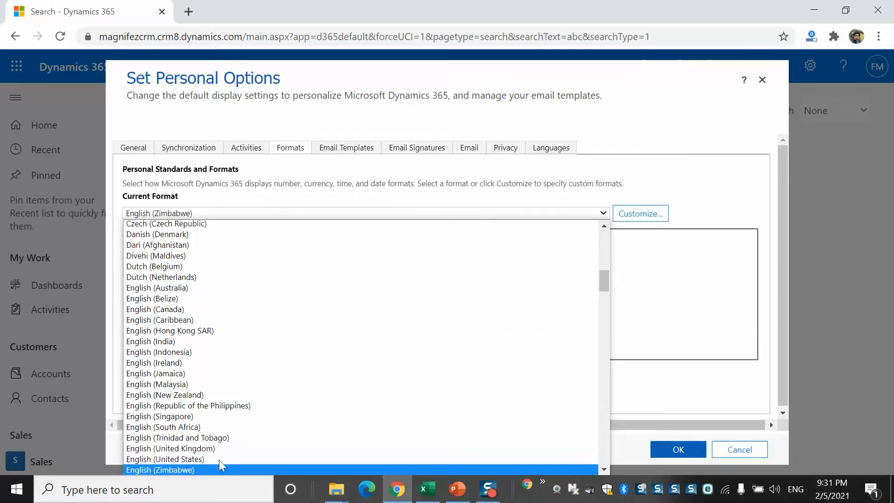
pyautogui.click(237, 345)
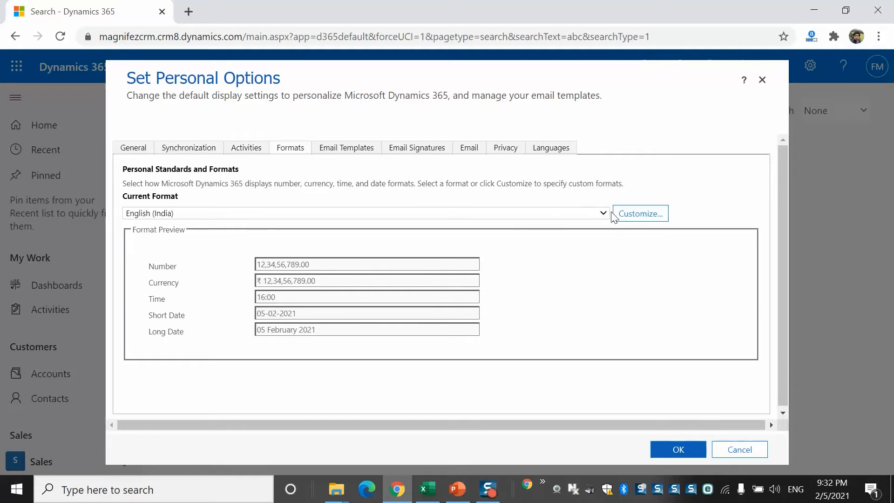
# Review the number and currency settings in the customized regional options, including the decimal symbol and currency format choices, and accept them.
pyautogui.click(630, 219)
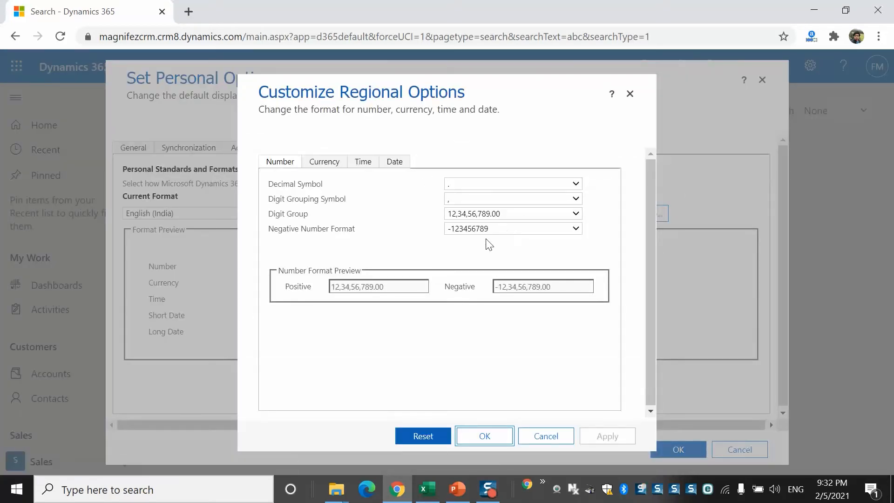
pyautogui.click(459, 190)
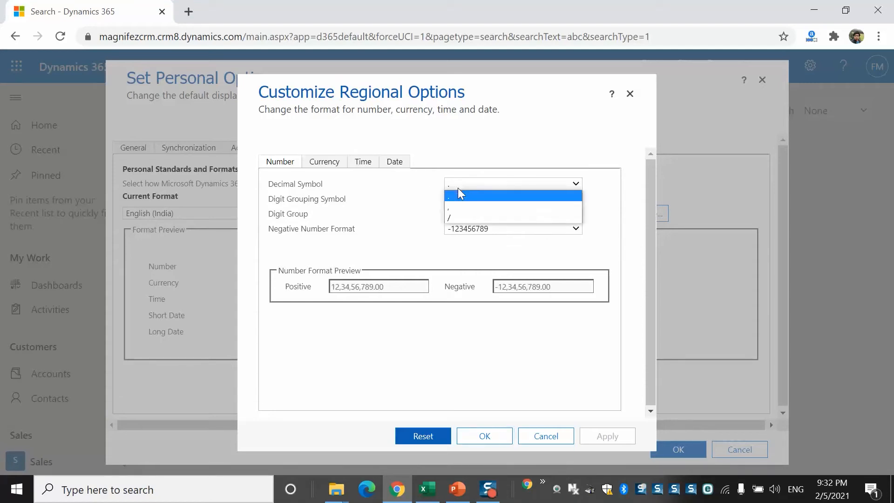
pyautogui.click(266, 168)
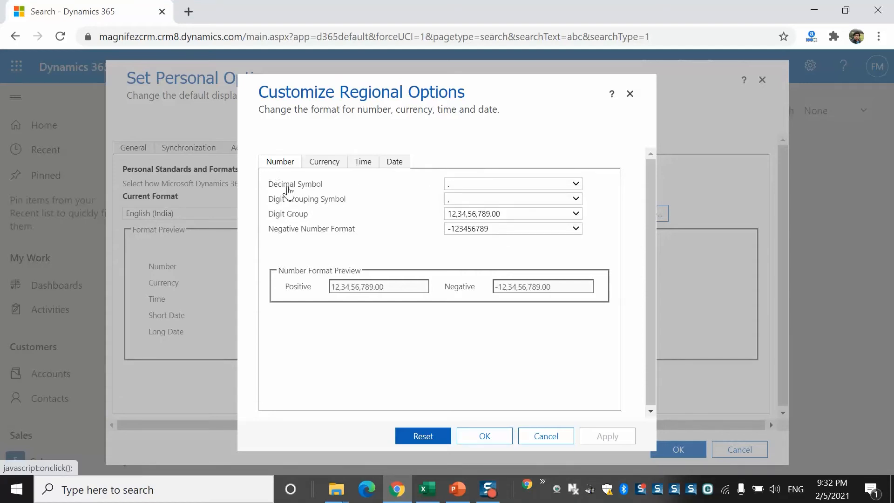
pyautogui.doubleClick(334, 200)
pyautogui.click(291, 217)
pyautogui.click(326, 163)
pyautogui.click(485, 186)
pyautogui.click(482, 184)
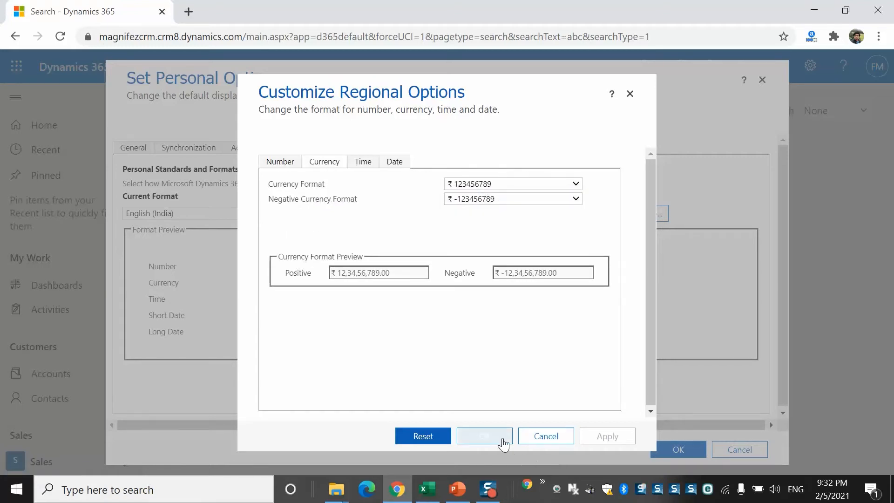
pyautogui.click(502, 439)
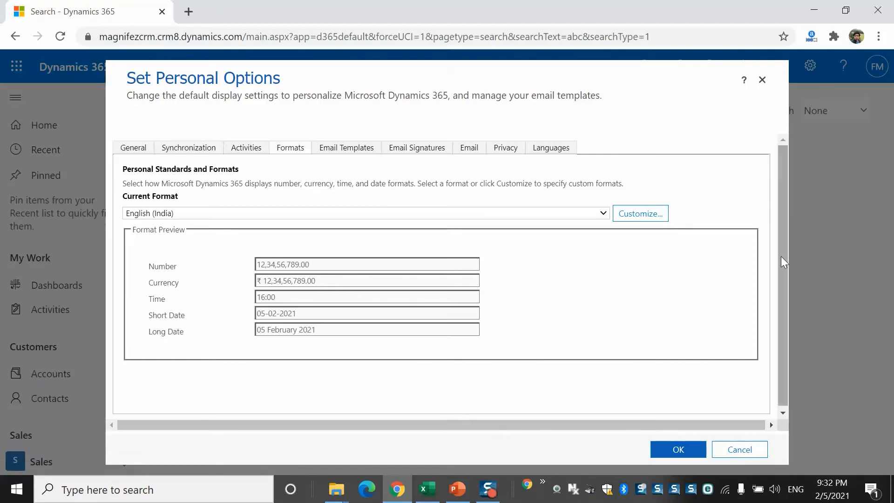
# Look through the email template, email signature and email options, and save the personal options.
pyautogui.moveTo(781, 256); pyautogui.dragTo(787, 344)
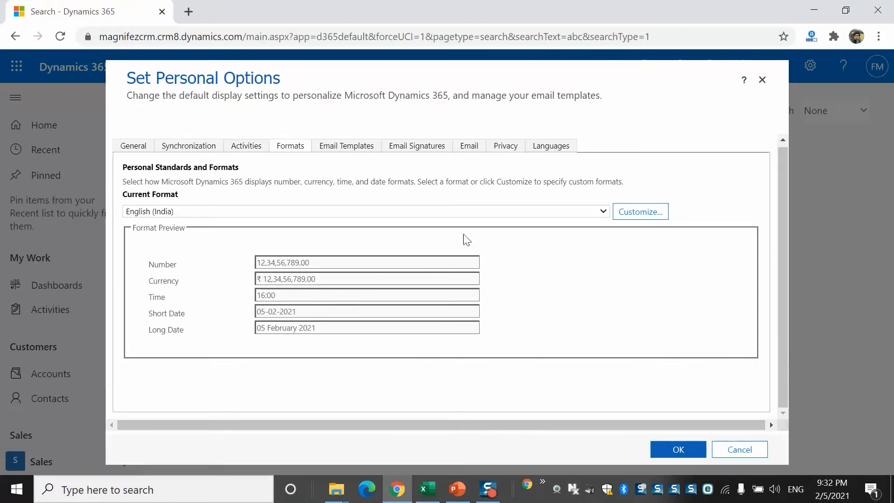
pyautogui.click(369, 149)
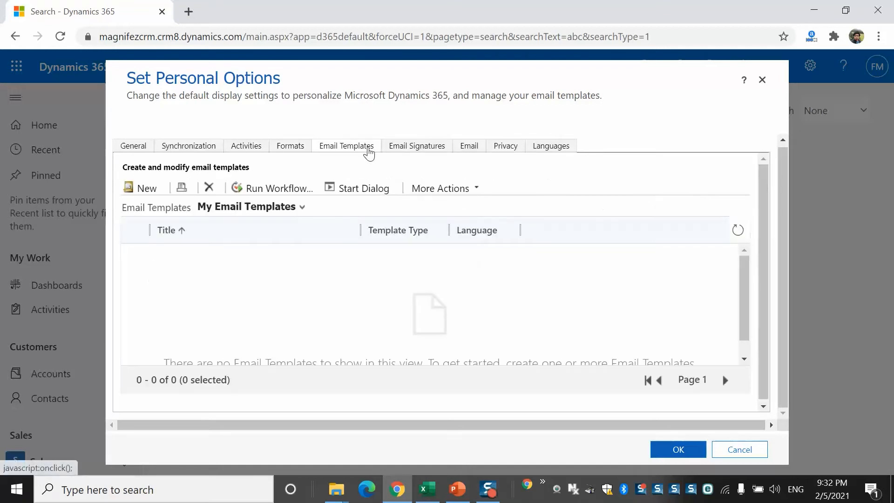
pyautogui.click(414, 151)
pyautogui.click(465, 152)
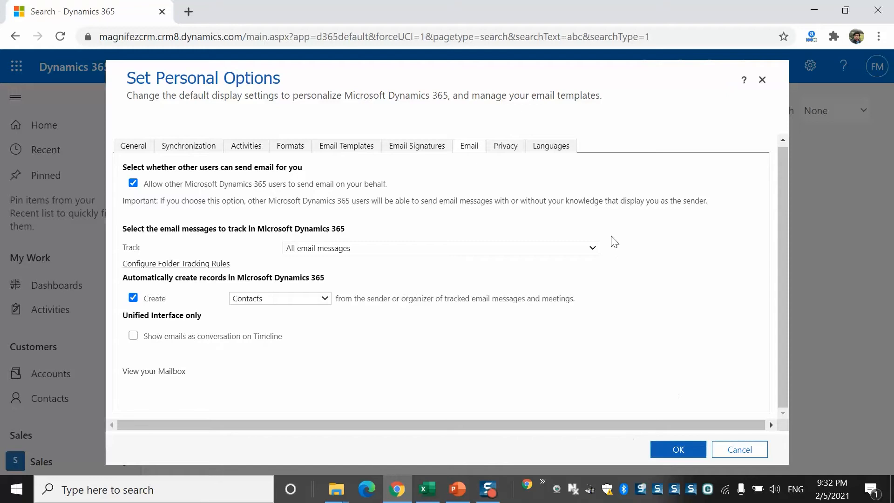
pyautogui.click(680, 450)
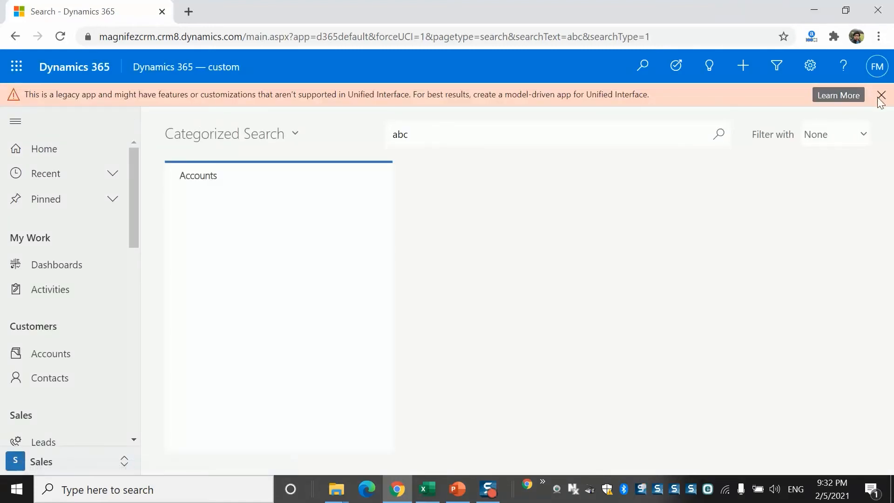
# Dismiss the legacy app warning banner and open the Advanced Settings.
pyautogui.click(881, 95)
pyautogui.click(809, 70)
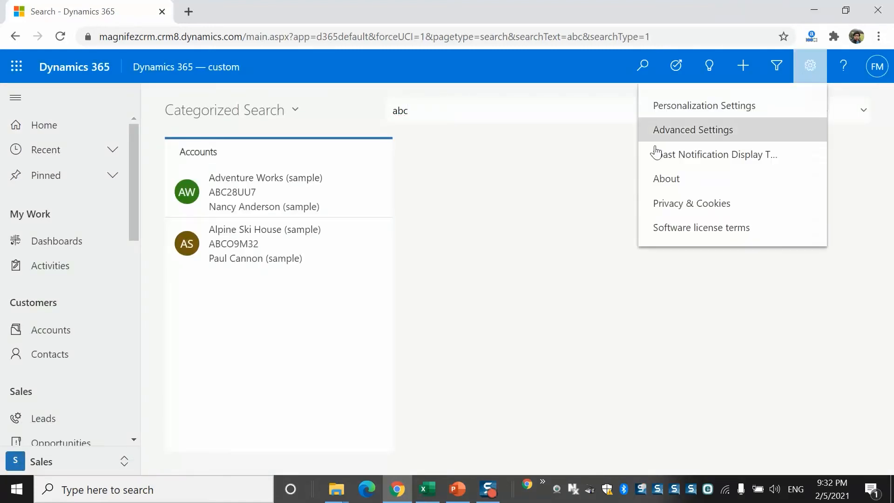
pyautogui.click(696, 138)
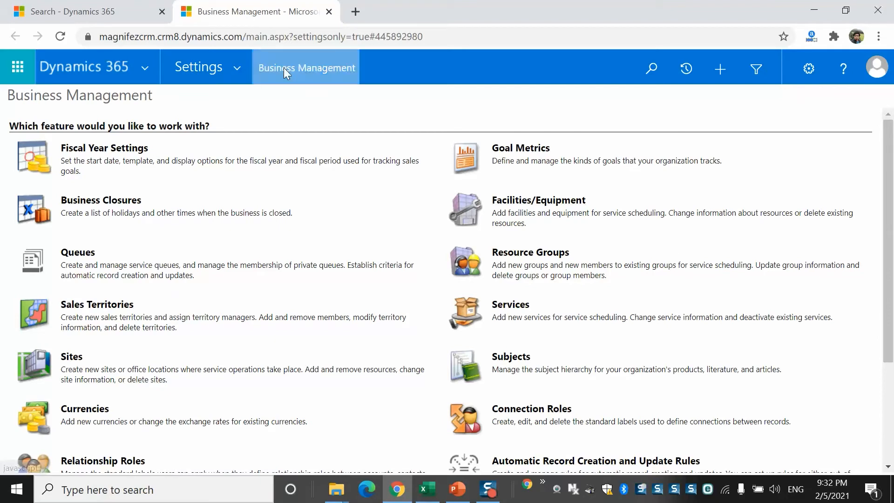
# Browse all the areas listed under Settings and view the Product Catalog page.
pyautogui.click(247, 69)
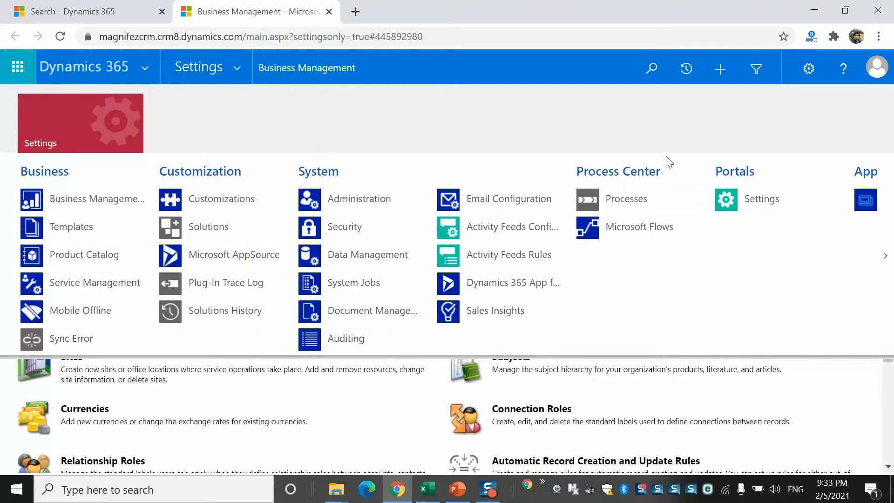
pyautogui.click(885, 256)
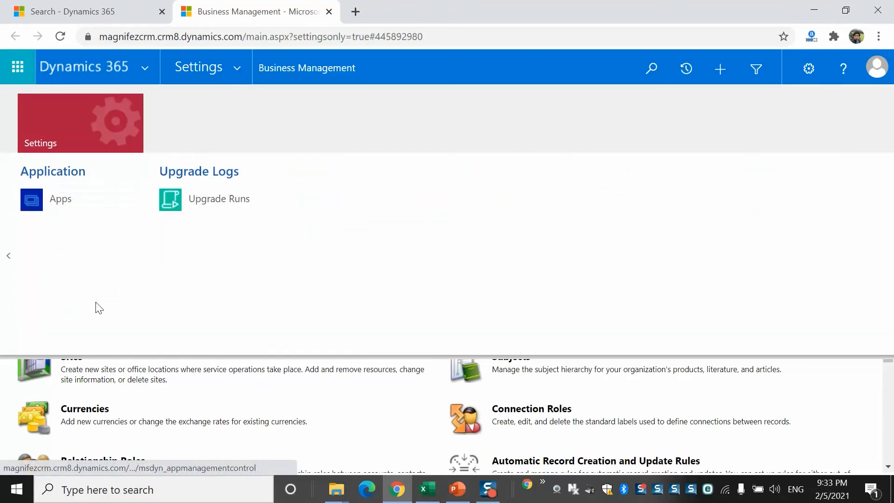
pyautogui.click(8, 261)
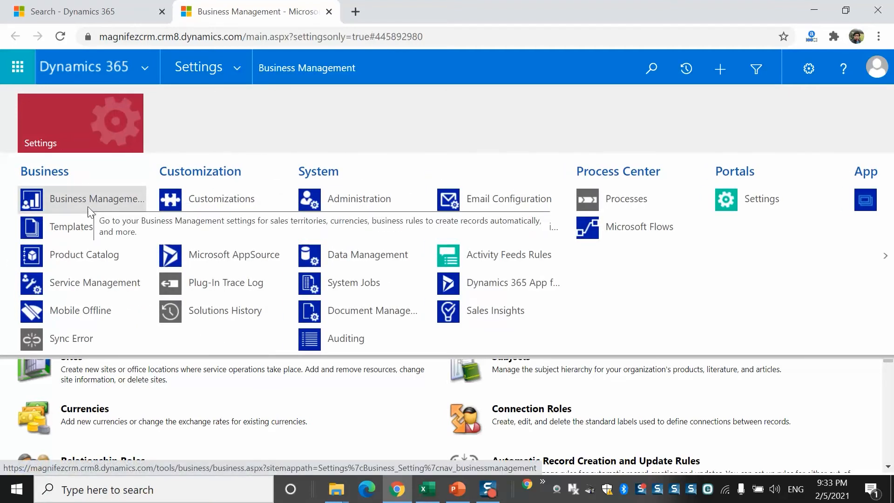
pyautogui.click(93, 258)
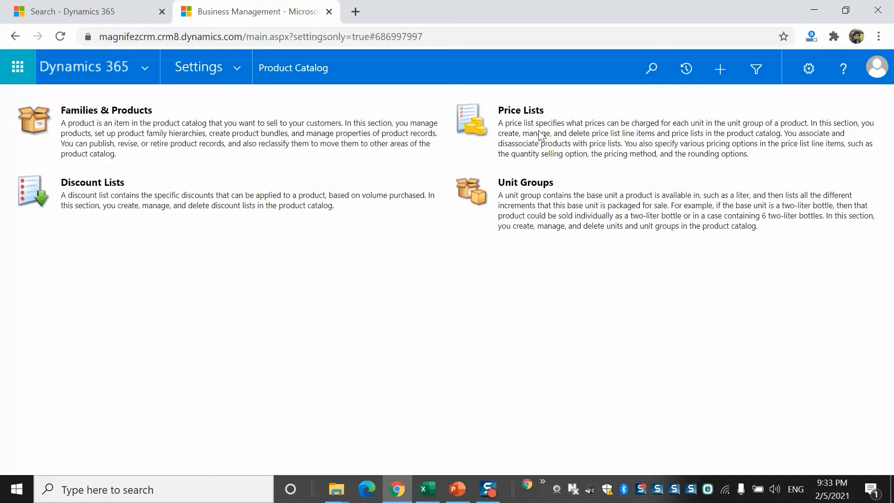
# Go to the Customizations area in Settings and view the list of all themes.
pyautogui.click(231, 64)
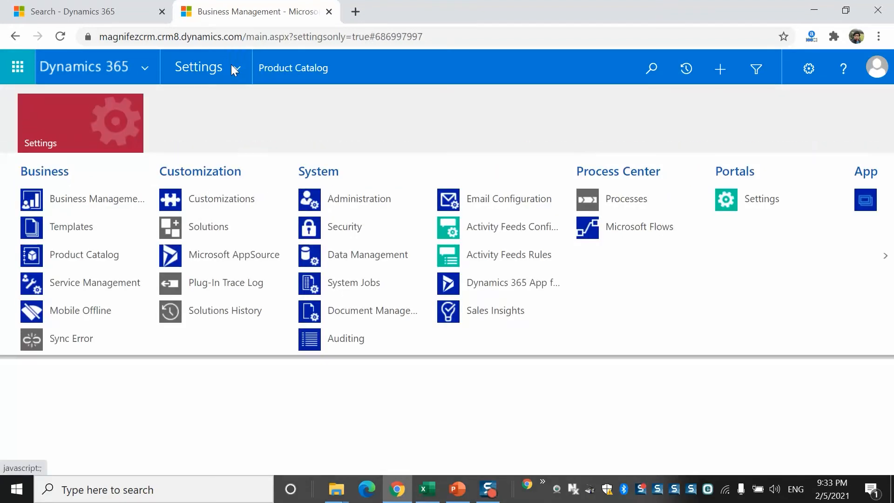
pyautogui.click(223, 199)
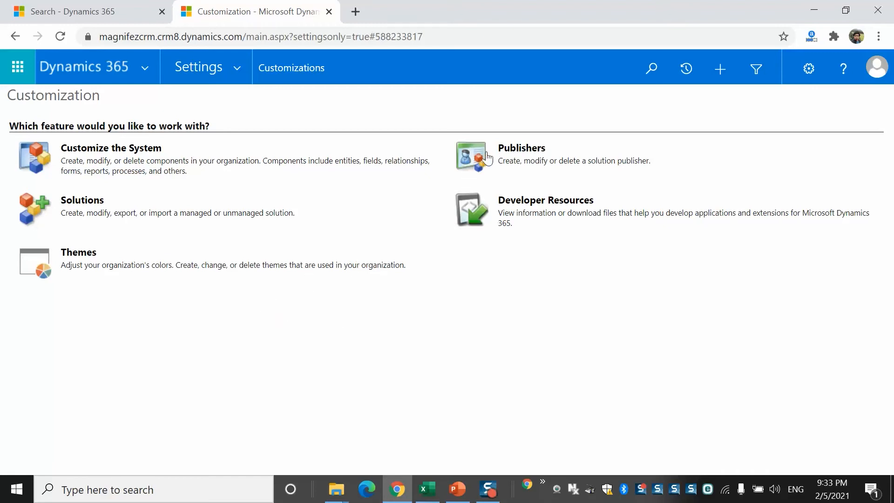
pyautogui.click(77, 255)
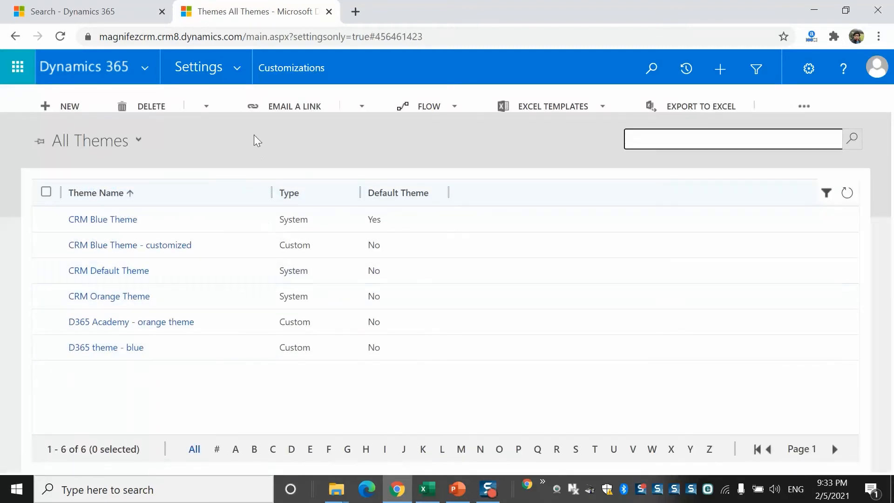
# Go to the Administration area in Settings and open the Languages feature.
pyautogui.click(235, 71)
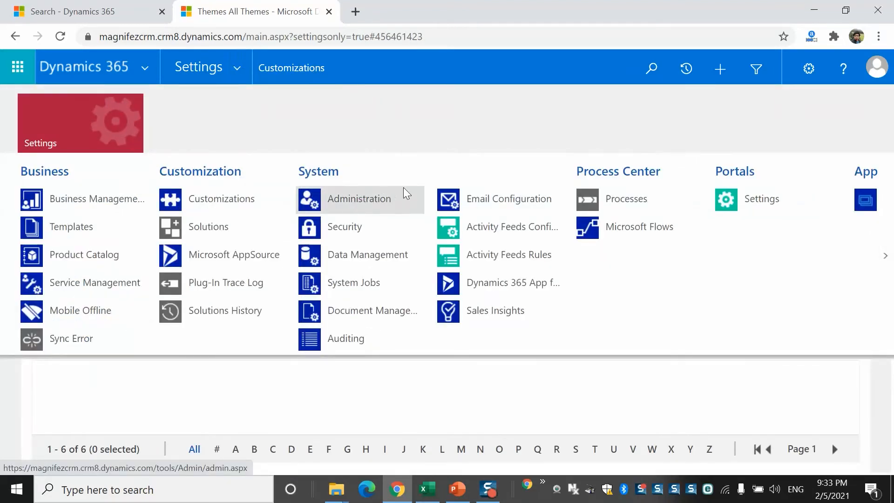
pyautogui.click(371, 194)
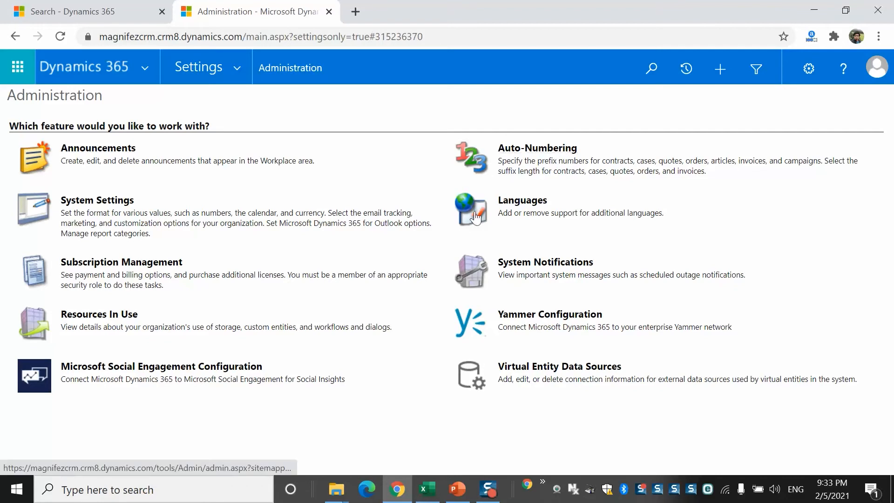
pyautogui.click(540, 203)
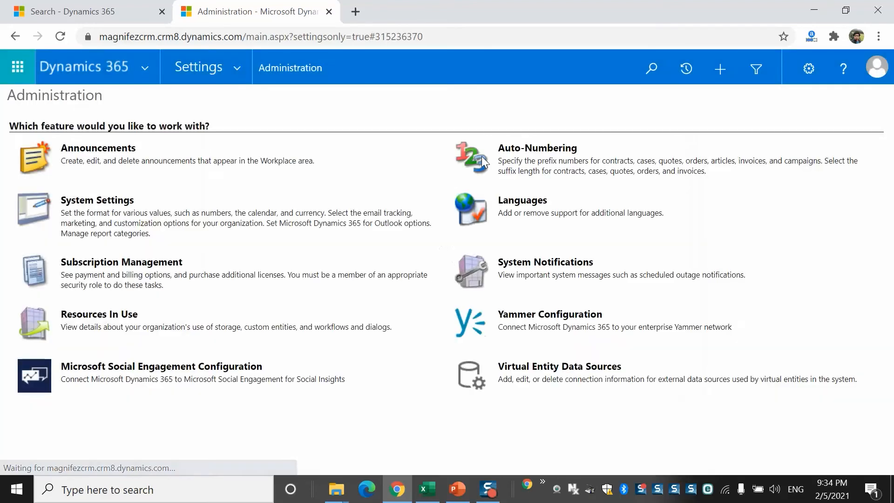
# View the auto-numbering settings for contracts, cases and quotes, including the quote number preview, and cancel without changes.
pyautogui.click(555, 149)
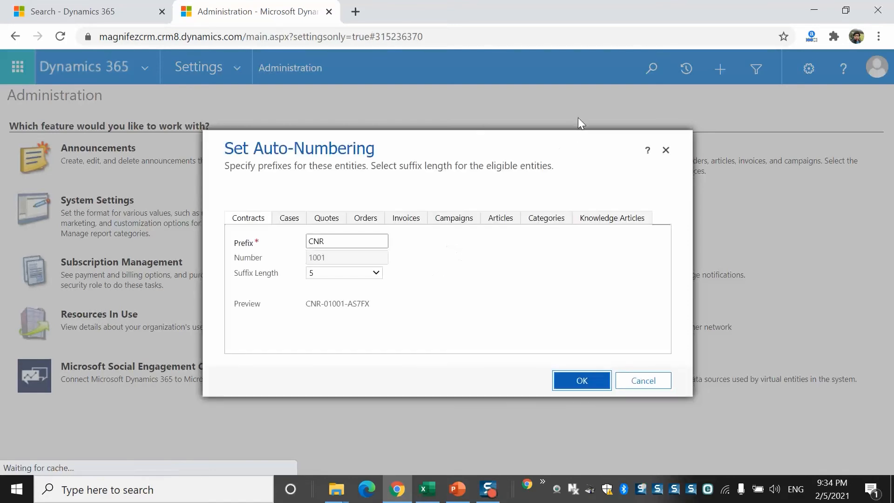
pyautogui.click(281, 222)
pyautogui.click(314, 219)
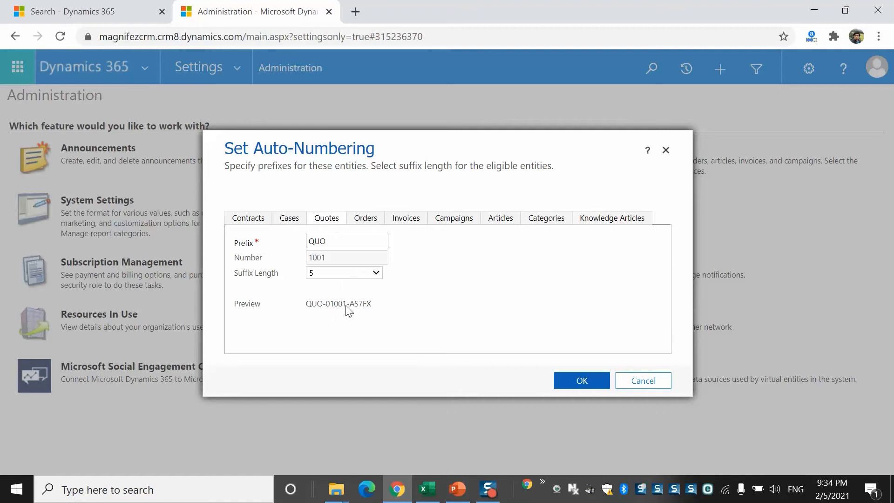
pyautogui.tripleClick(370, 303)
pyautogui.click(643, 384)
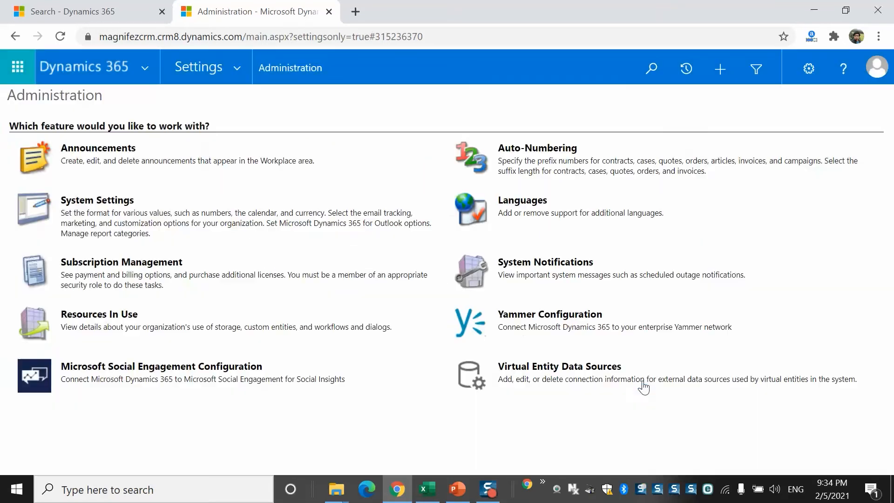
# Open System Settings and review the General options, including name format, blocked file extensions, currency display and search setup.
pyautogui.click(92, 203)
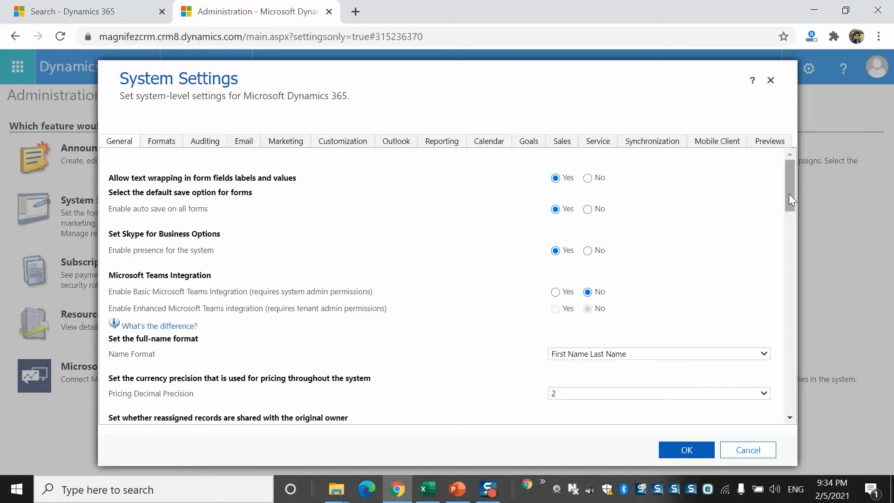
pyautogui.click(658, 354)
pyautogui.click(657, 354)
pyautogui.click(792, 395)
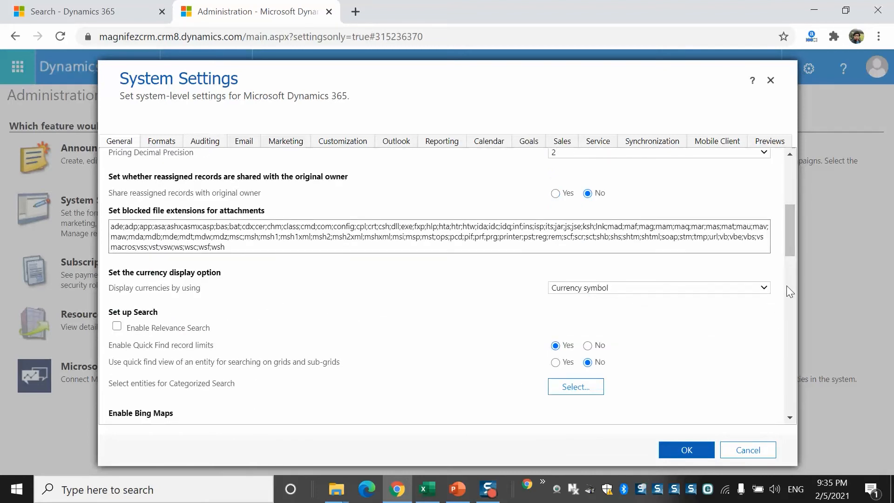
pyautogui.click(791, 337)
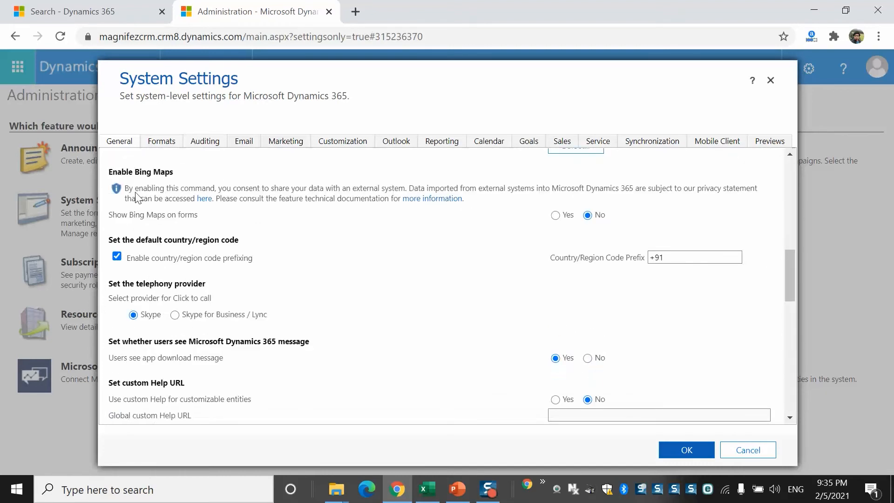
# Try the Bing Maps on forms option and reset it to No, and examine the legacy app's visibility and custom name settings.
pyautogui.click(563, 217)
pyautogui.click(587, 215)
pyautogui.click(789, 384)
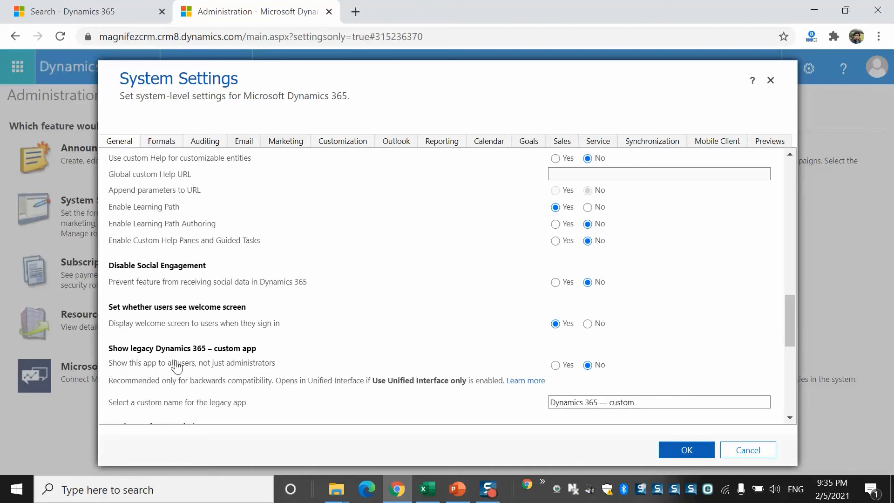
pyautogui.click(657, 402)
pyautogui.moveTo(657, 401); pyautogui.dragTo(539, 399)
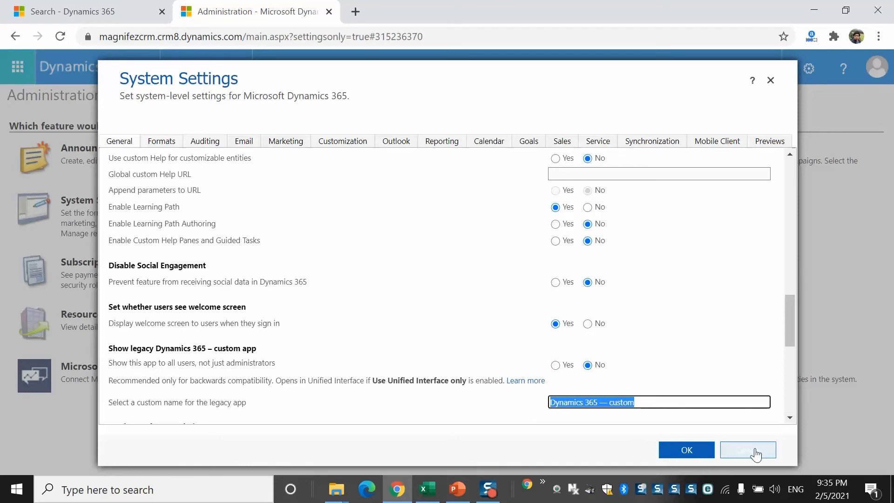
# Review the Auditing, Formats, Email, Marketing, Customization and Outlook system settings, and close them without saving.
pyautogui.click(220, 145)
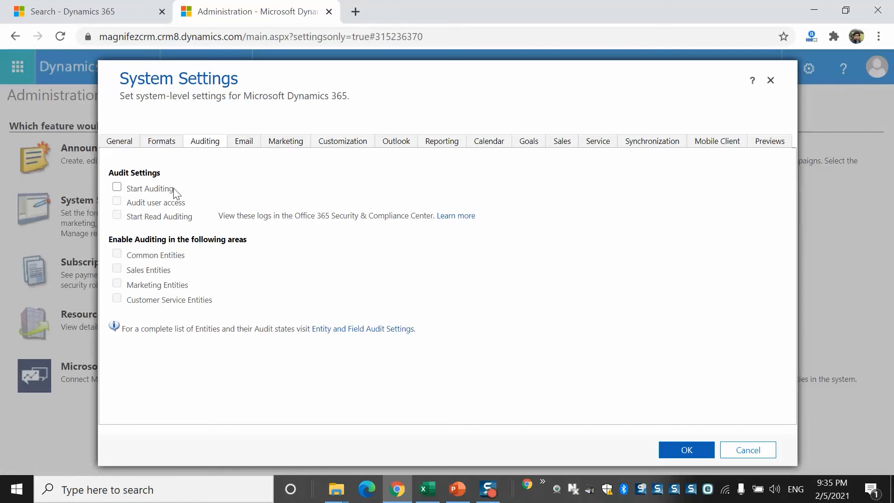
pyautogui.click(161, 142)
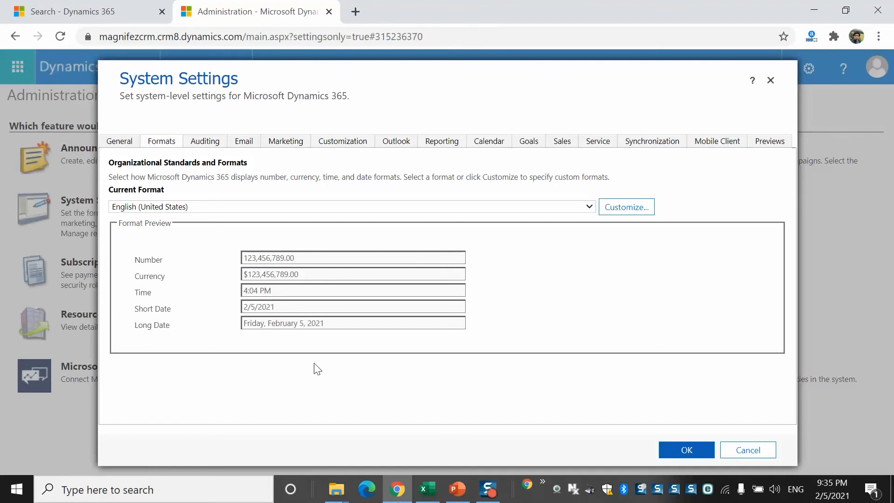
pyautogui.click(211, 146)
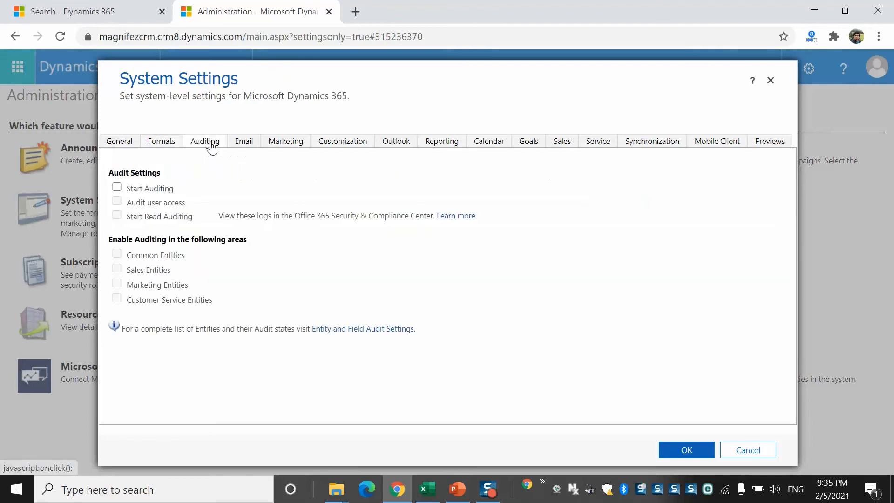
pyautogui.click(252, 148)
pyautogui.click(285, 147)
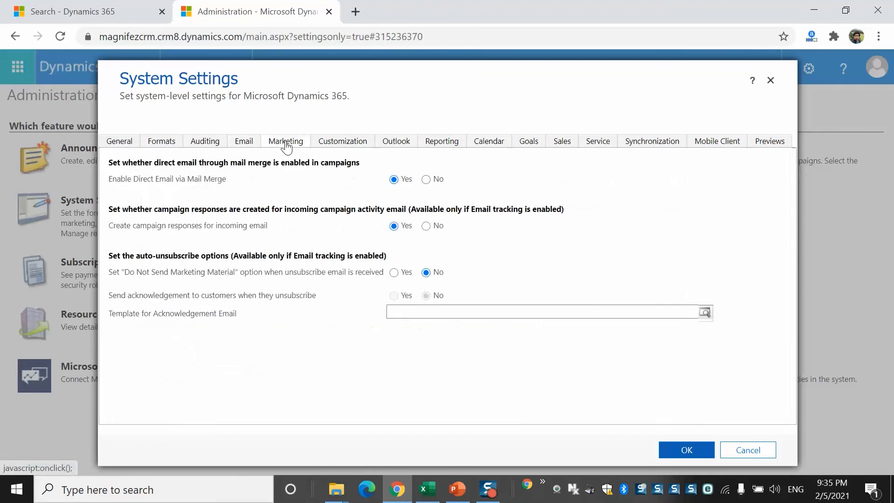
pyautogui.click(334, 147)
pyautogui.click(400, 145)
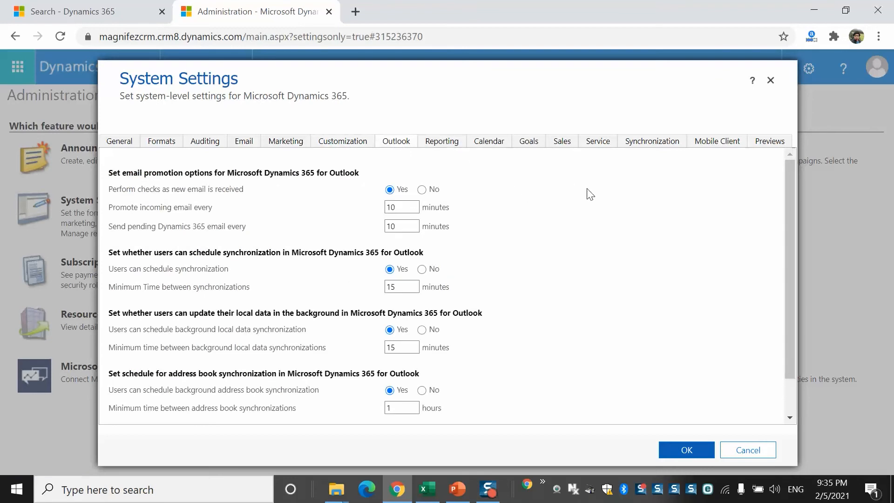
pyautogui.click(771, 80)
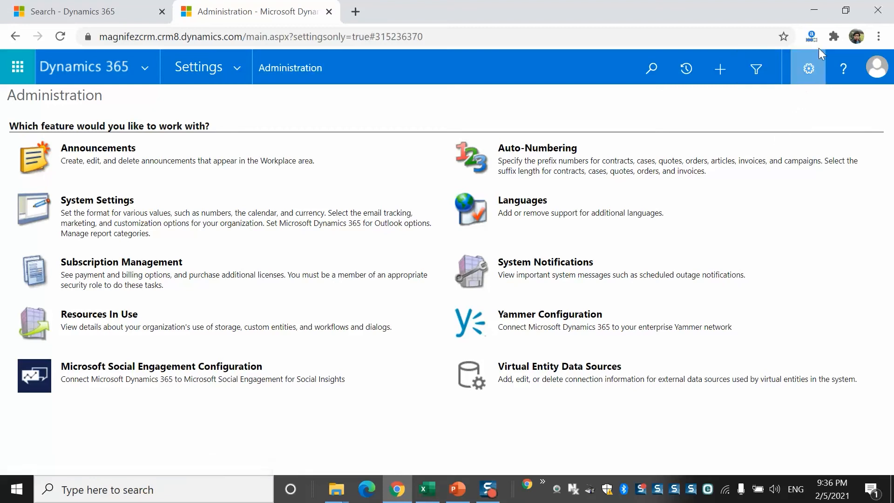
# View the personal settings and account options, including uploading a profile picture and signing out, and cancel without changes.
pyautogui.click(815, 65)
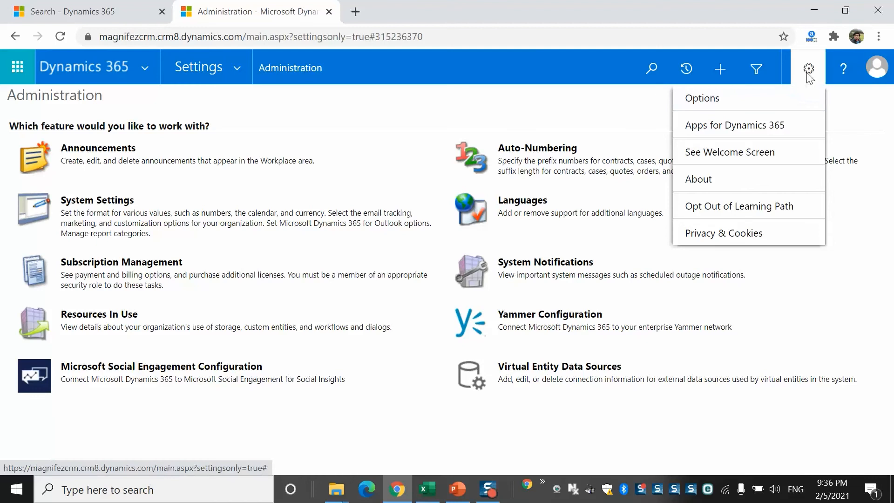
pyautogui.click(879, 73)
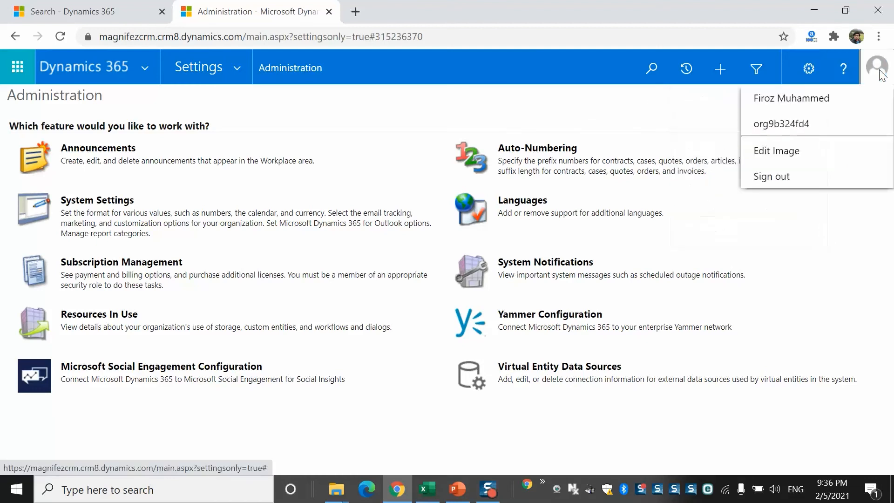
pyautogui.click(794, 150)
pyautogui.click(365, 298)
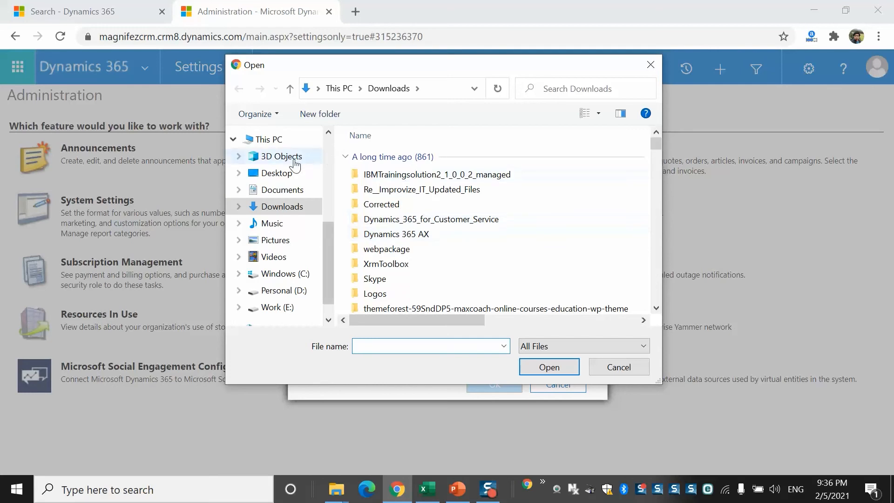
pyautogui.click(607, 366)
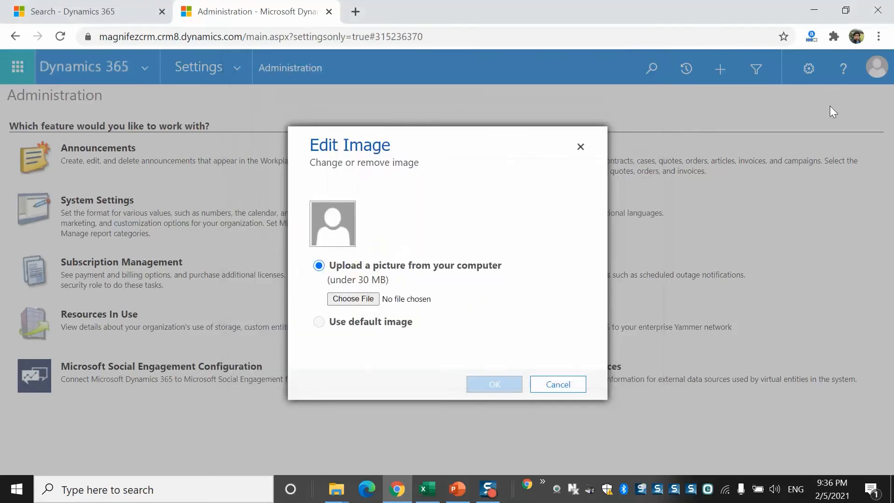
pyautogui.click(554, 385)
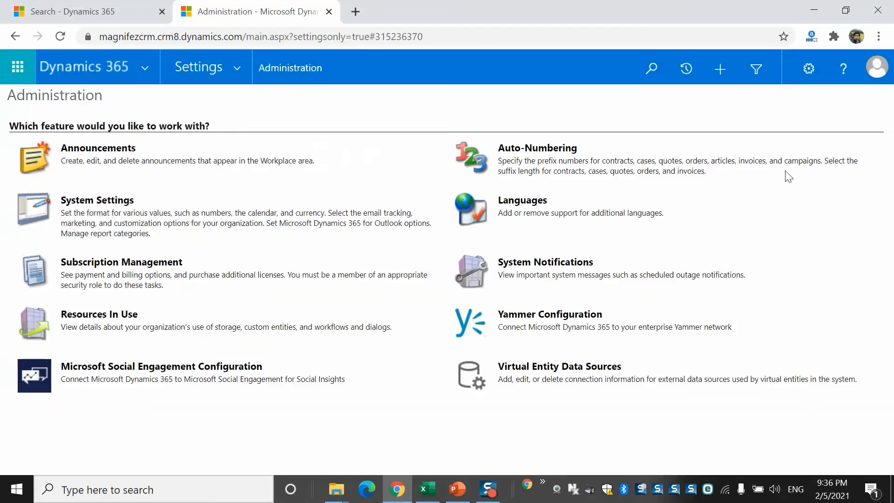
pyautogui.click(874, 75)
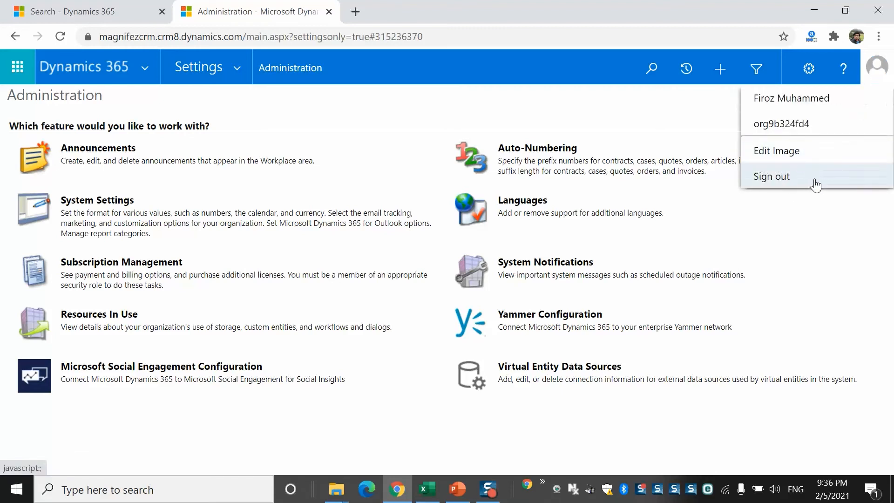
pyautogui.click(599, 122)
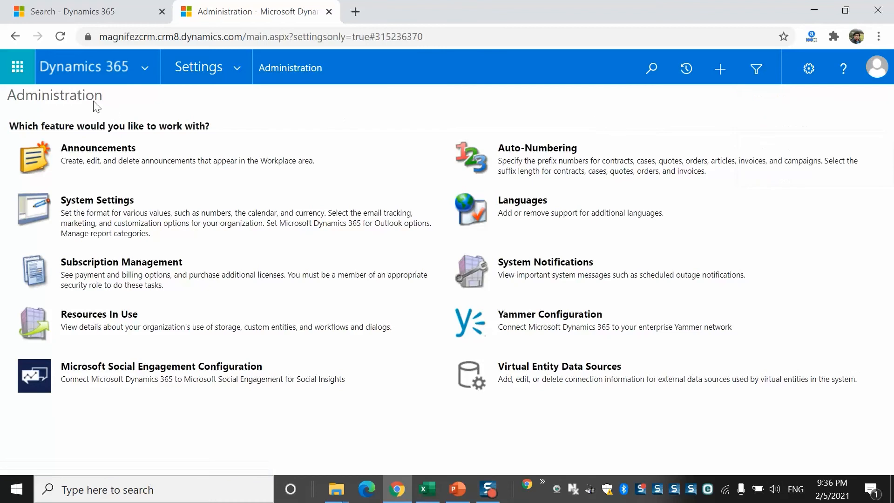
# Return to the custom app, open Dashboards and view the list of available dashboards, keeping the Sales Activity Social Dashboard.
pyautogui.click(121, 7)
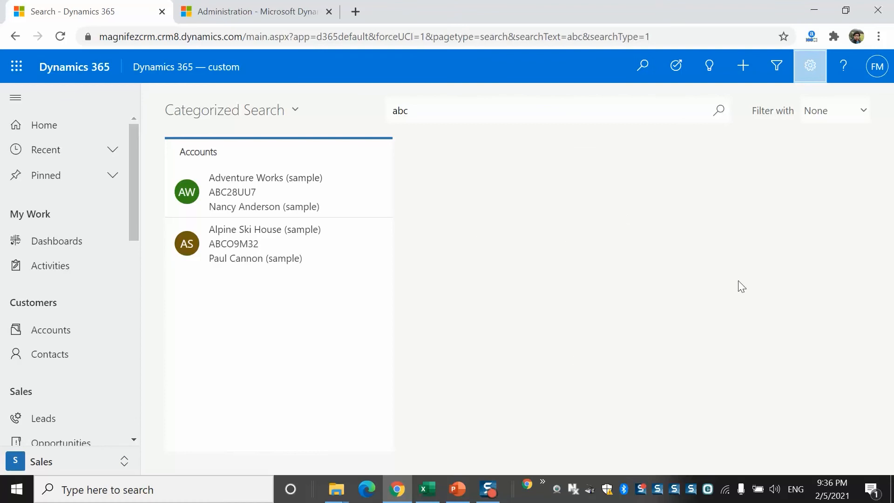
pyautogui.click(77, 240)
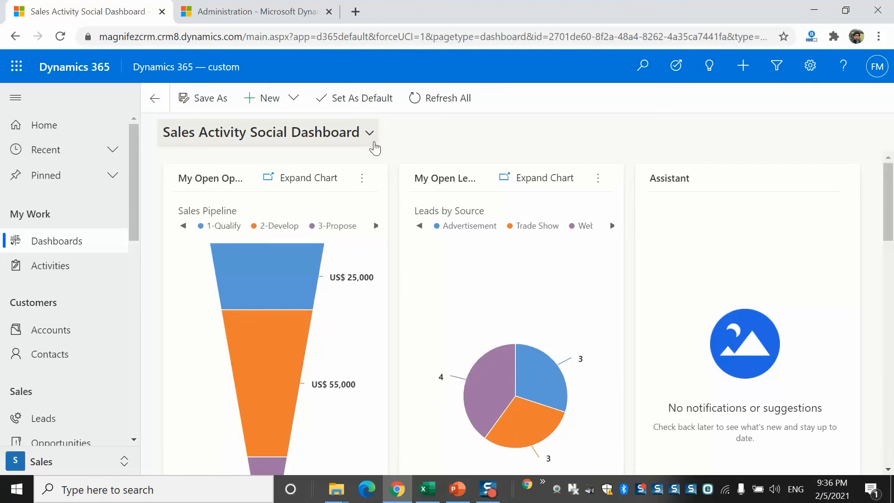
pyautogui.click(370, 134)
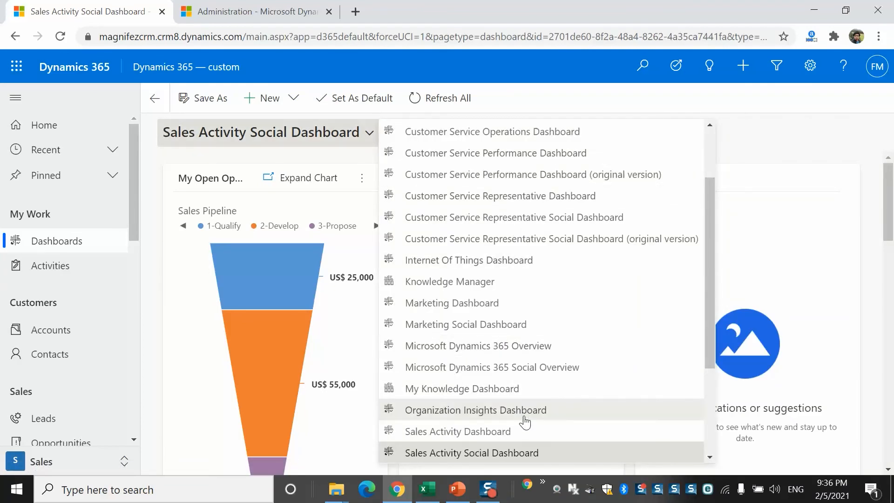
pyautogui.click(774, 154)
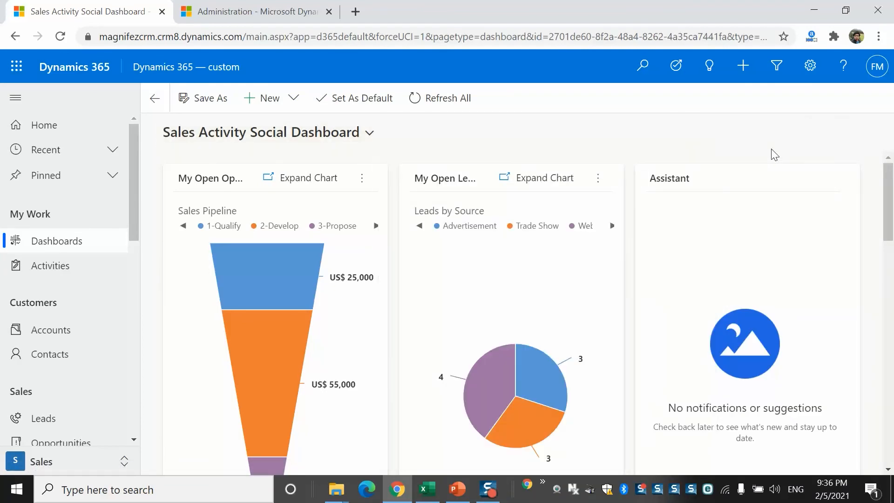
# Start a new appointment from Activities with Adventure Works (sample) as the required attendee, leaving the subject empty.
pyautogui.click(50, 273)
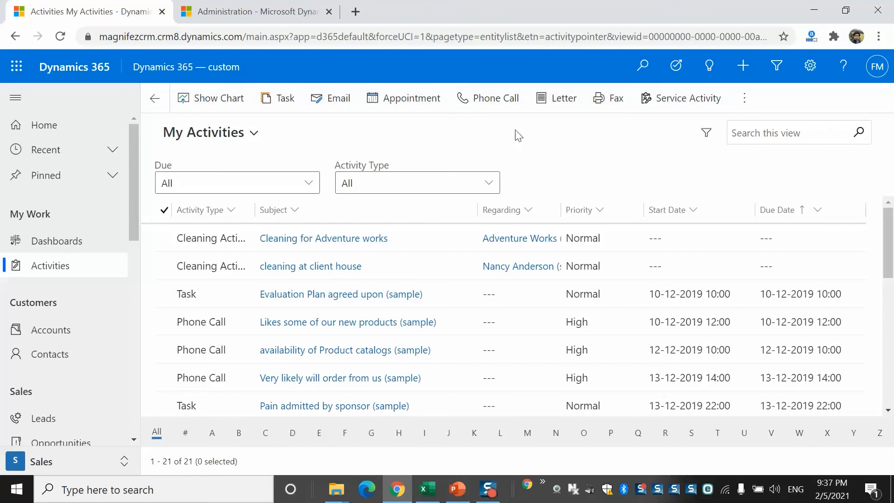
pyautogui.click(408, 99)
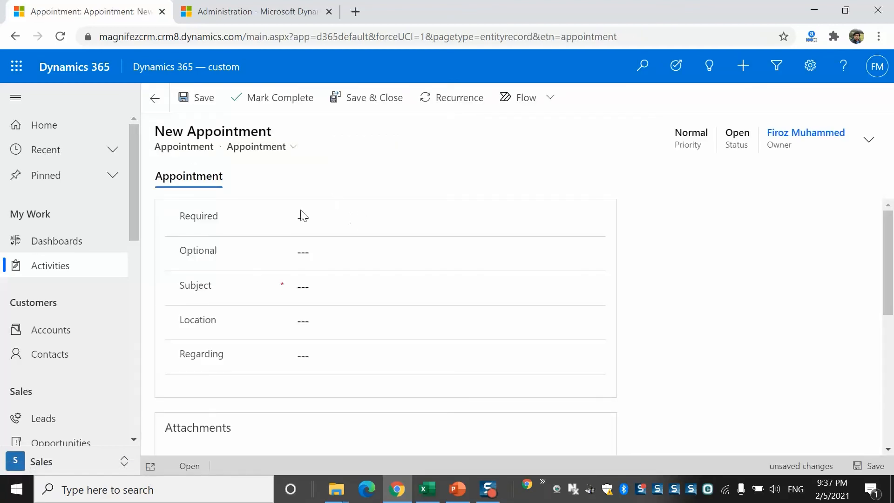
pyautogui.click(328, 219)
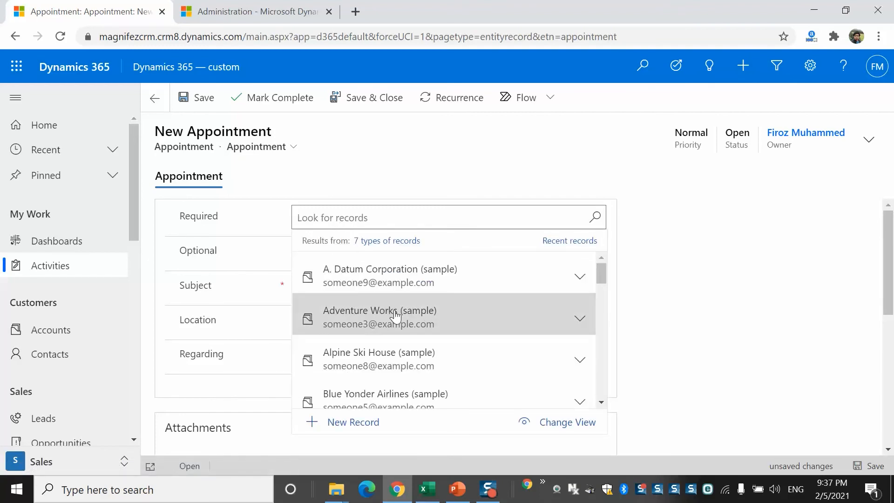
pyautogui.click(395, 317)
pyautogui.click(172, 259)
pyautogui.click(316, 282)
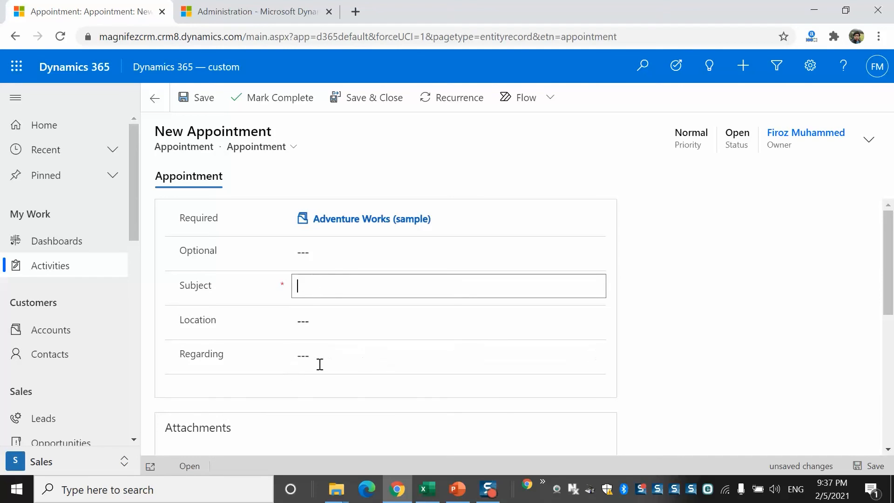
pyautogui.rightClick(890, 261)
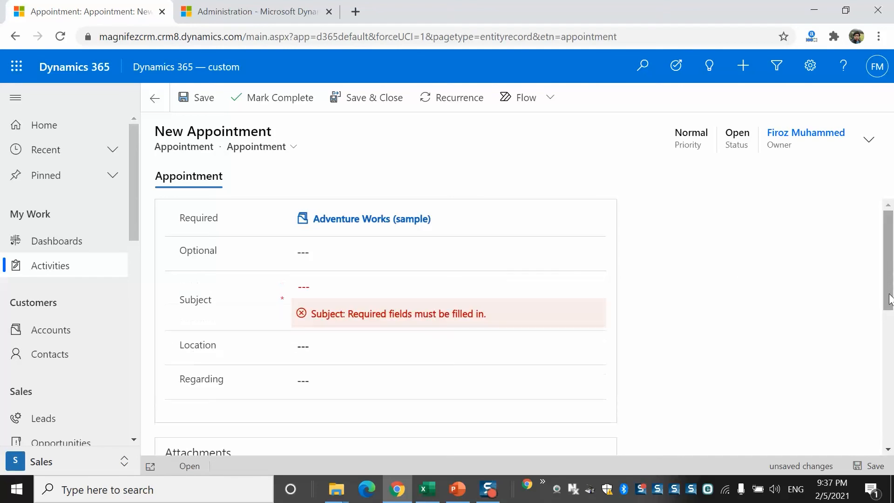
# Set the appointment's regarding record to a sample contact, and leave for Activities discarding the unsaved changes.
pyautogui.click(308, 385)
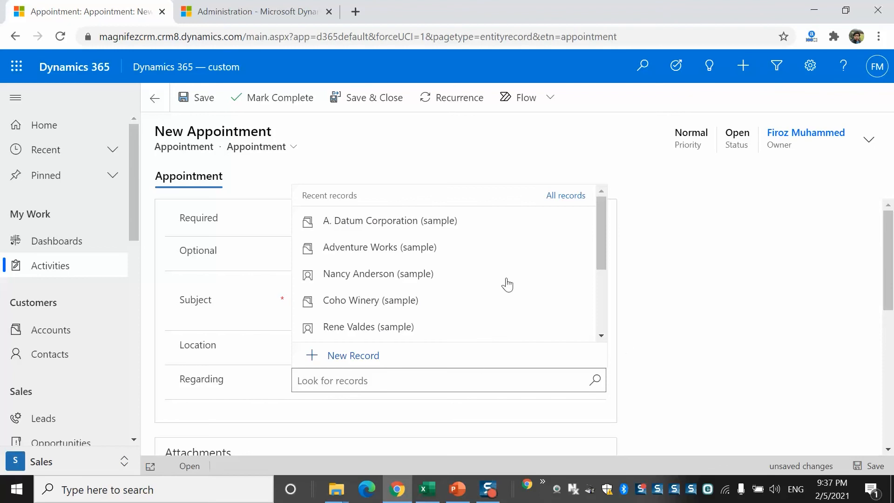
pyautogui.click(349, 274)
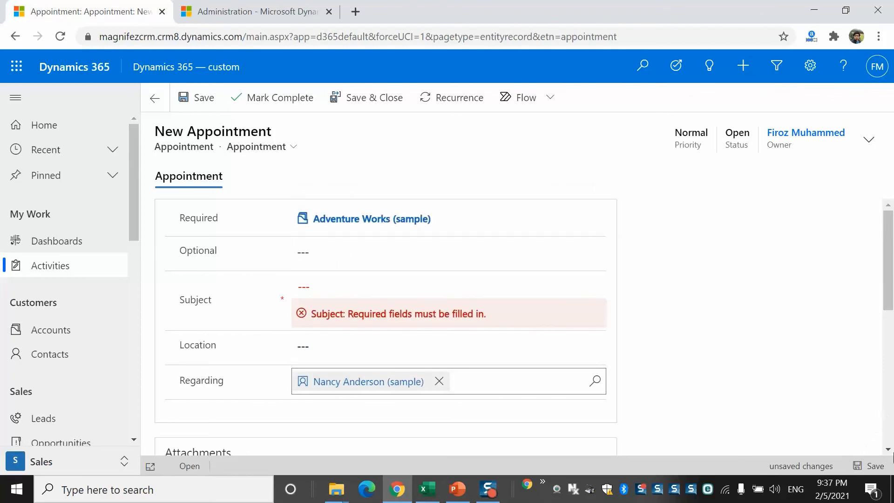
pyautogui.click(63, 268)
pyautogui.click(501, 335)
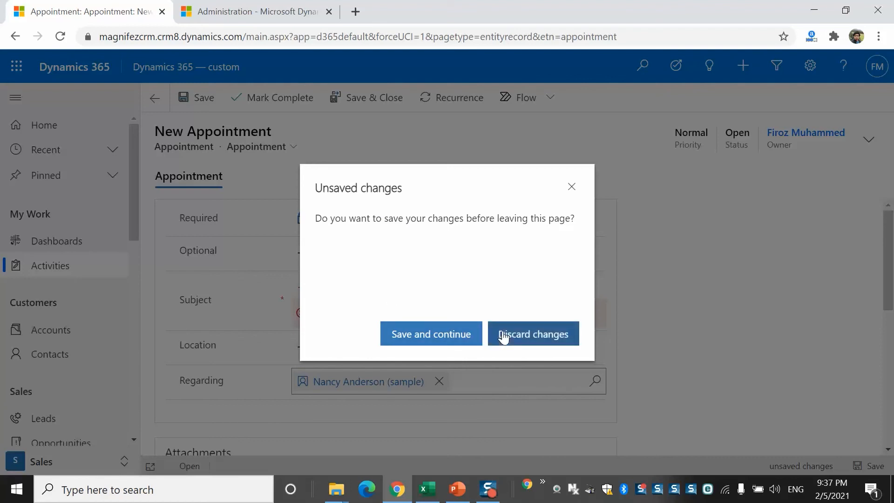
# Open the Accounts list and view the areas available to switch to, keeping the Sales area selected.
pyautogui.click(84, 329)
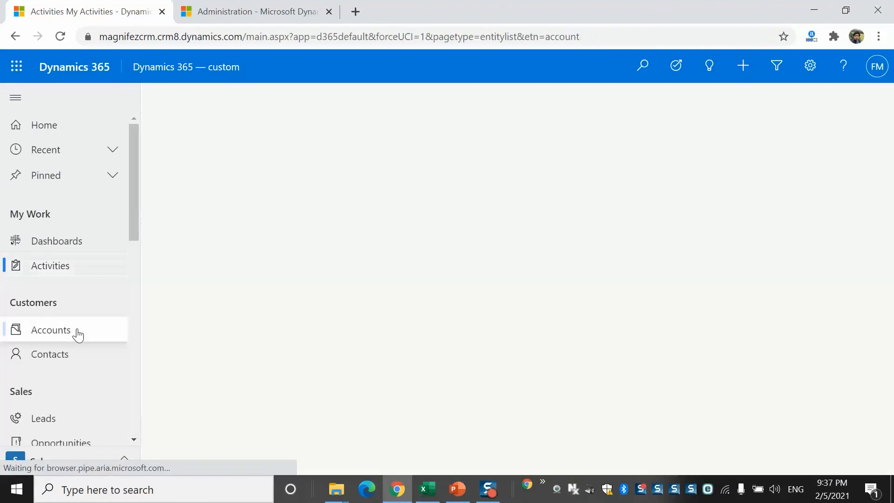
pyautogui.moveTo(136, 196); pyautogui.dragTo(135, 410)
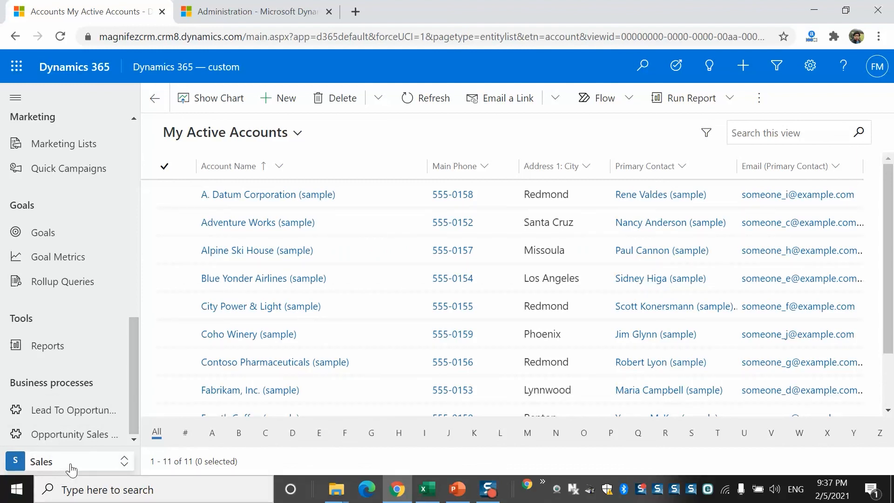
pyautogui.click(89, 465)
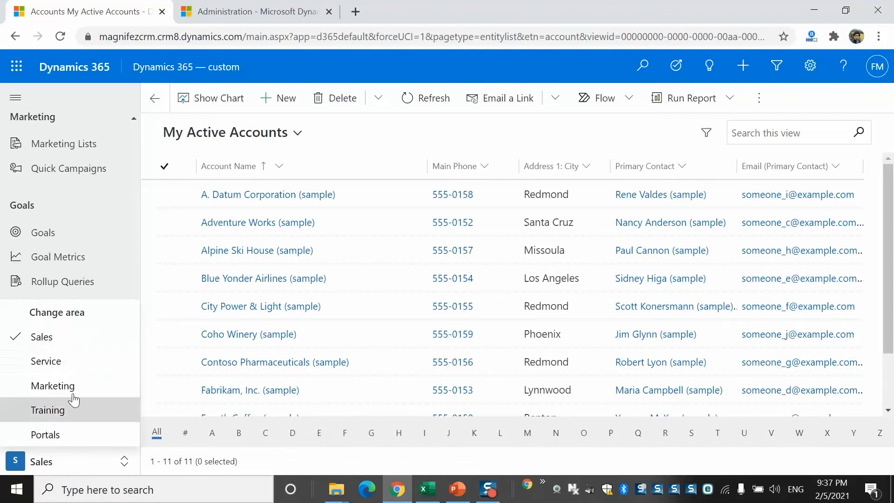
pyautogui.click(57, 345)
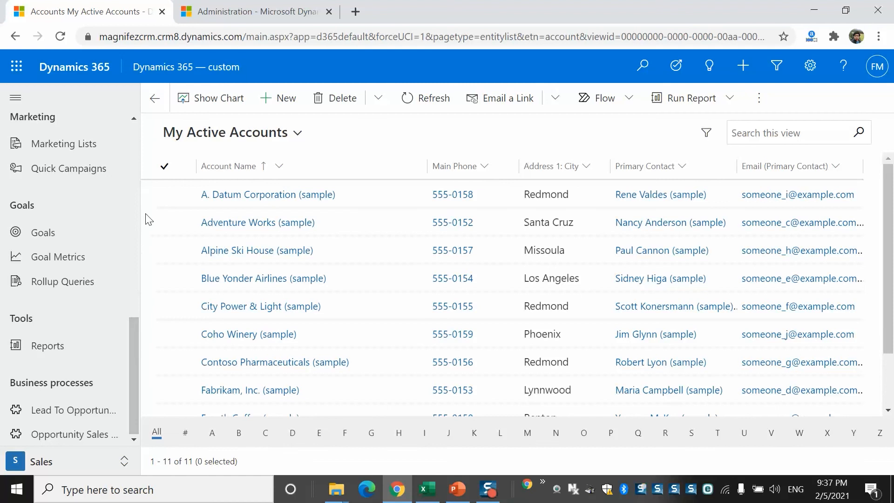
# Browse the Sales area's navigation entries, including the Sales, Collateral and Marketing groups.
pyautogui.rightClick(133, 331)
pyautogui.click(133, 331)
pyautogui.rightClick(135, 216)
pyautogui.click(132, 152)
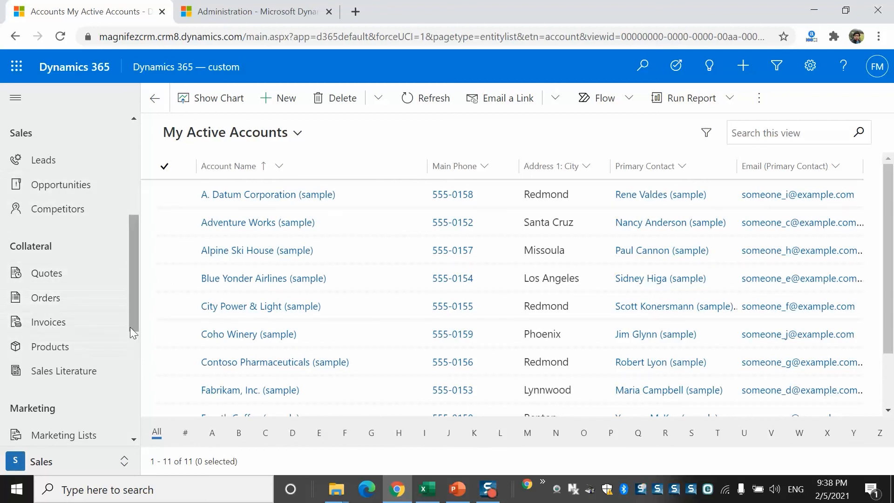
# Look through the rest of the Sales area's navigation entries, from Marketing and Goals down to Business processes.
pyautogui.moveTo(134, 289); pyautogui.dragTo(127, 395)
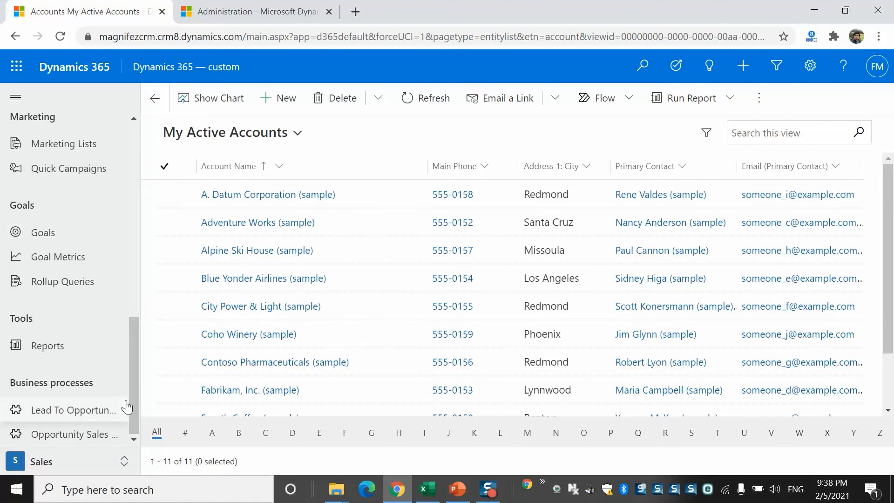
pyautogui.rightClick(140, 153)
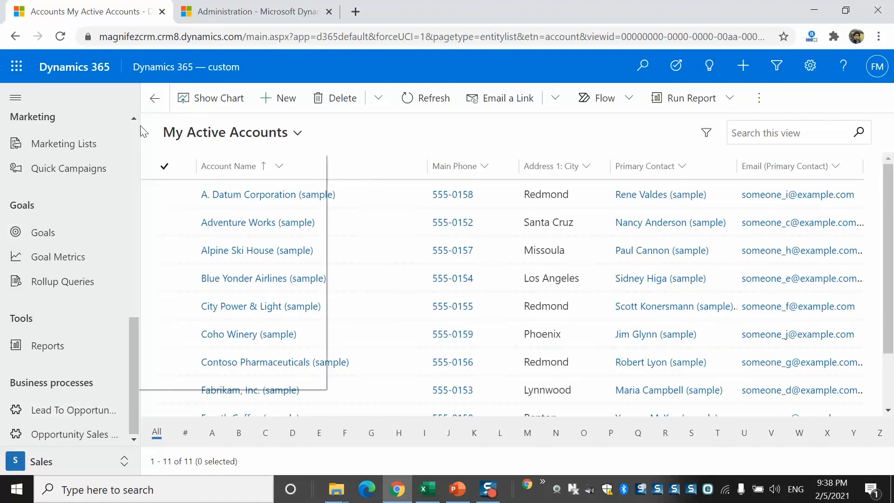
pyautogui.click(133, 130)
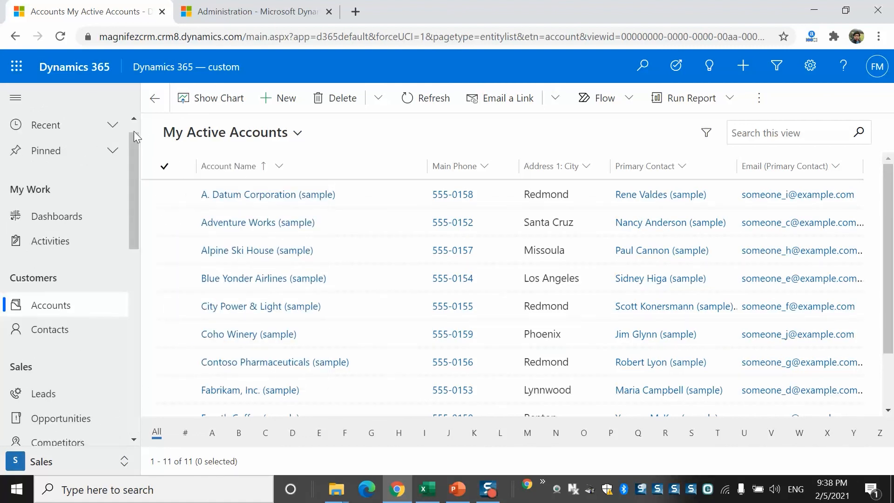
# Switch to the Service area and view its available system dashboards, keeping the Customer Service Representative Social Dashboard.
pyautogui.click(90, 466)
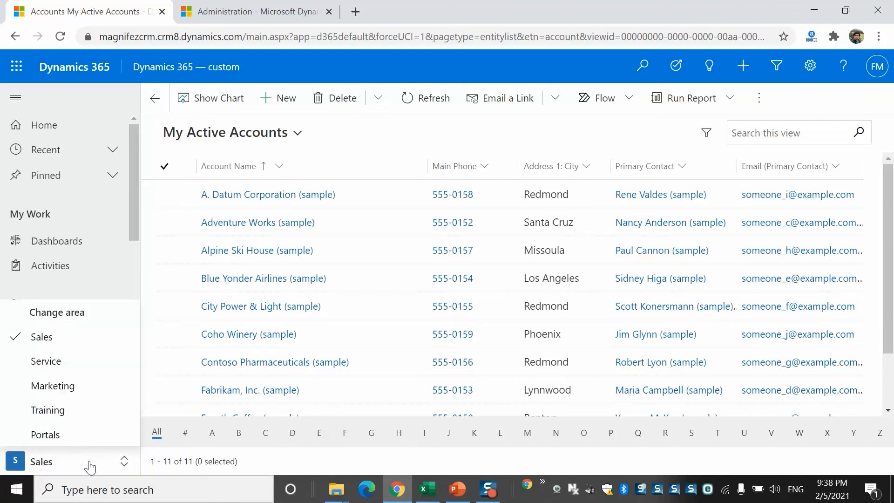
pyautogui.click(72, 368)
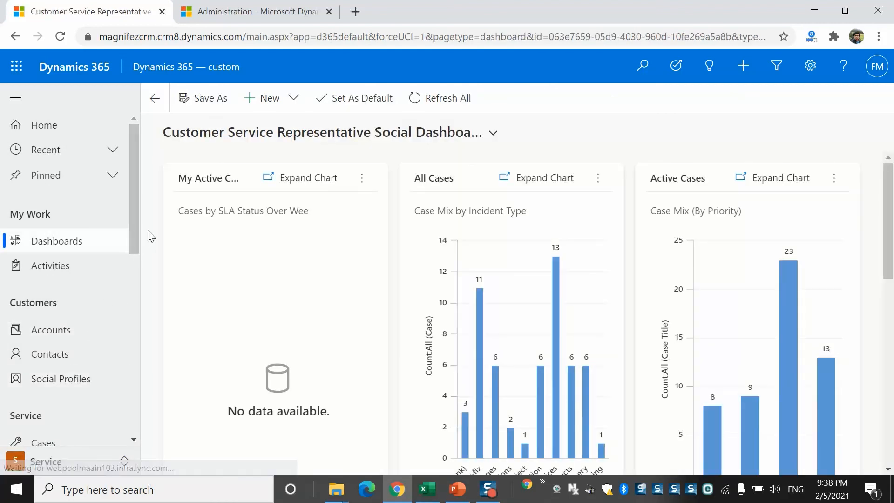
pyautogui.click(492, 134)
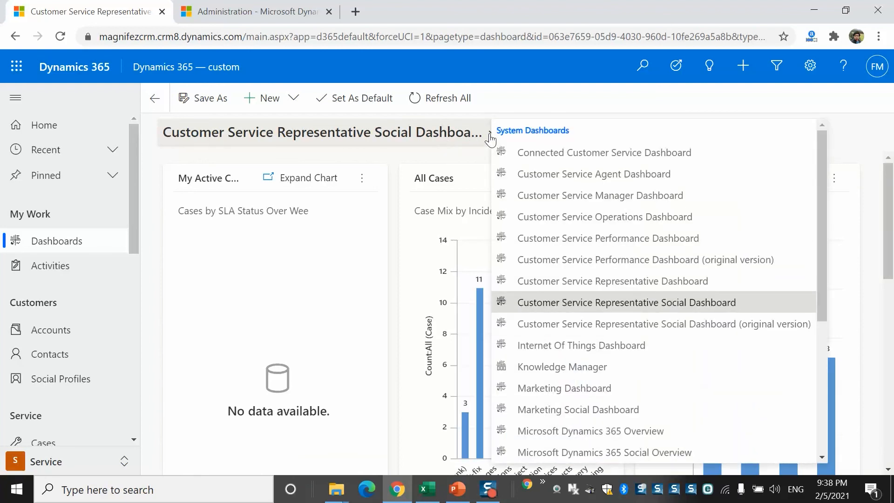
pyautogui.click(491, 135)
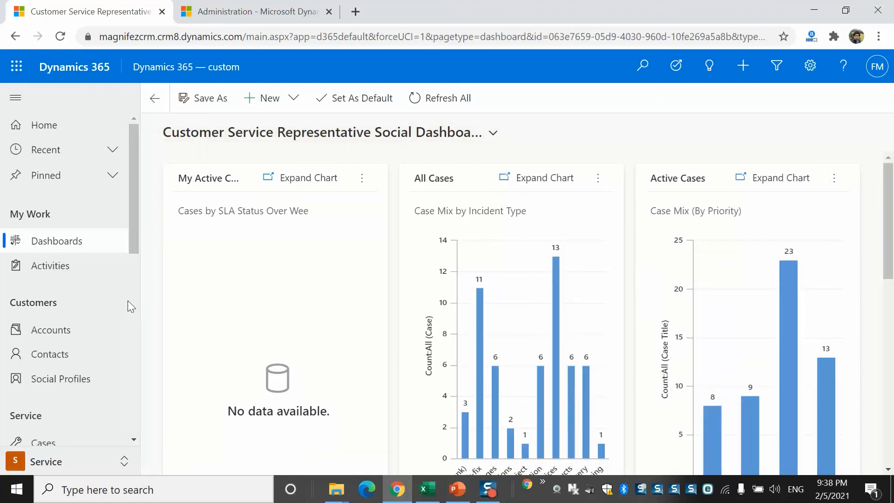
# Browse the Service area's navigation groups from Customers to Business processes, and open Reports under Tools.
pyautogui.scroll(-5, 125, 299)
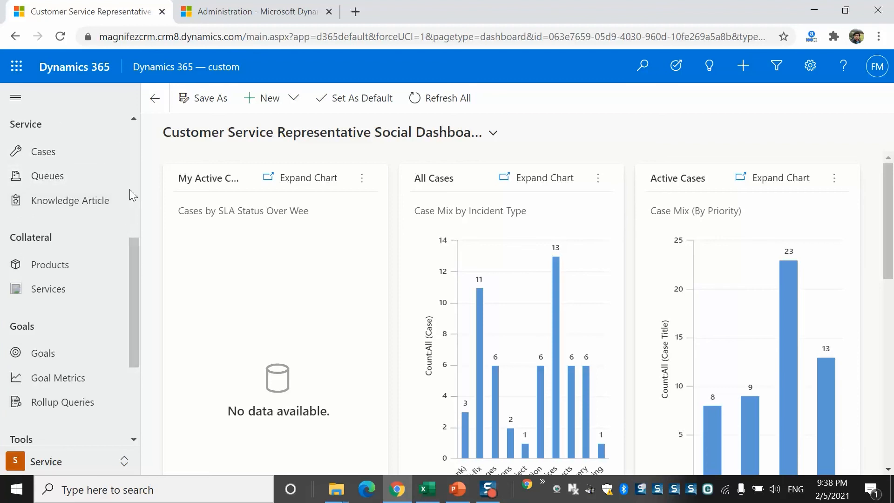
pyautogui.scroll(5, 130, 177)
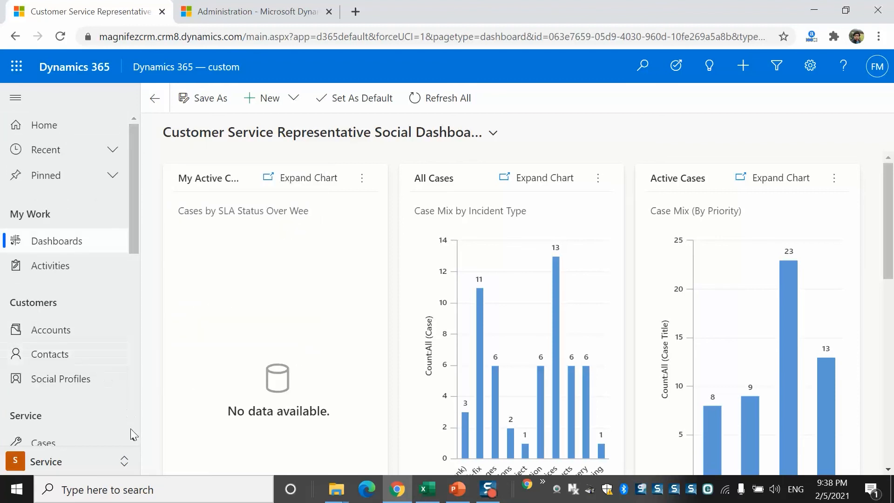
pyautogui.scroll(-4, 132, 434)
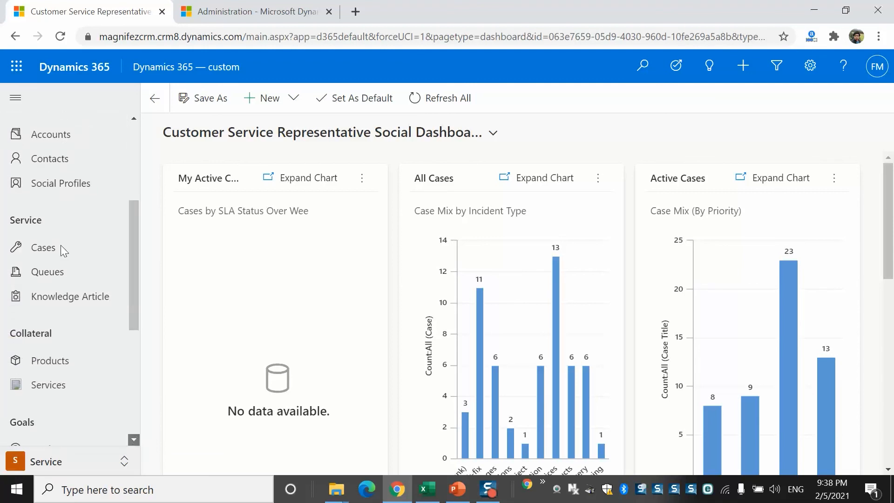
pyautogui.scroll(-3, 137, 437)
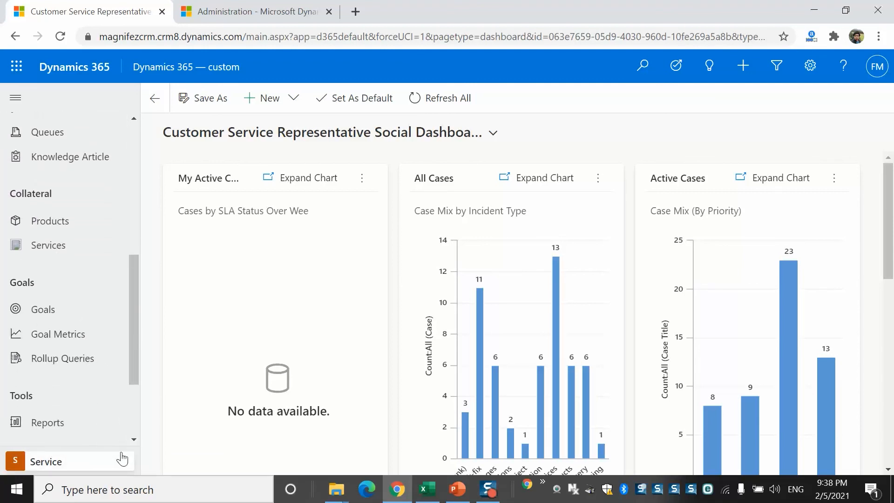
pyautogui.scroll(-3, 127, 437)
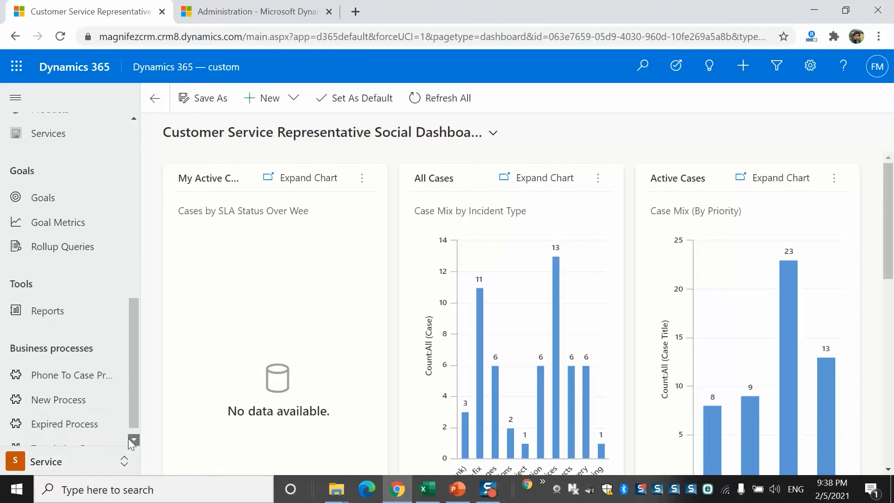
pyautogui.click(65, 312)
# Show the areas available to switch to from the Service area.
pyautogui.click(87, 463)
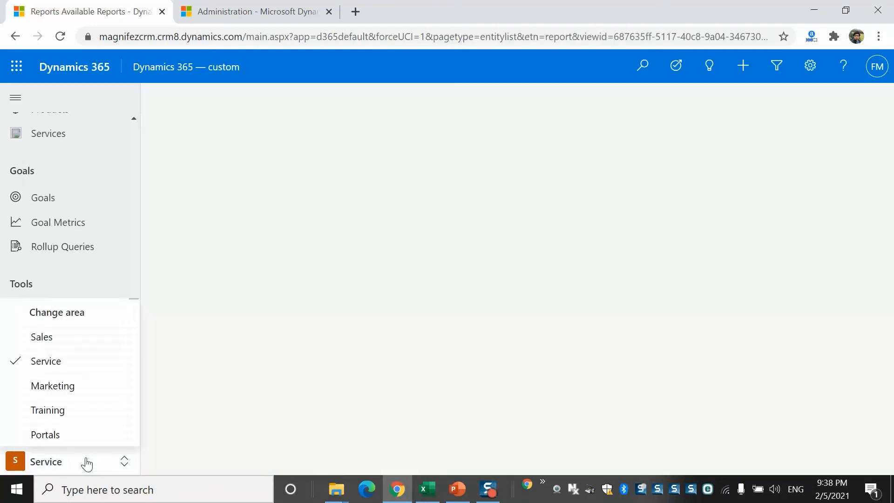